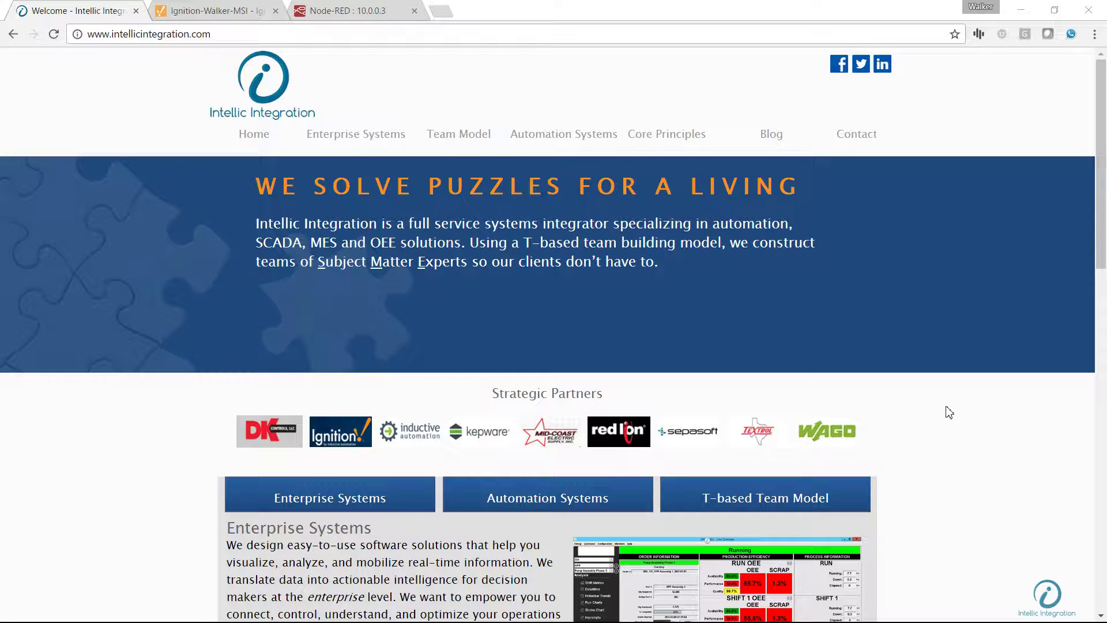
Browse the Intellic Integration blog, then return to the company home page.
scroll(949, 411, down, 5)
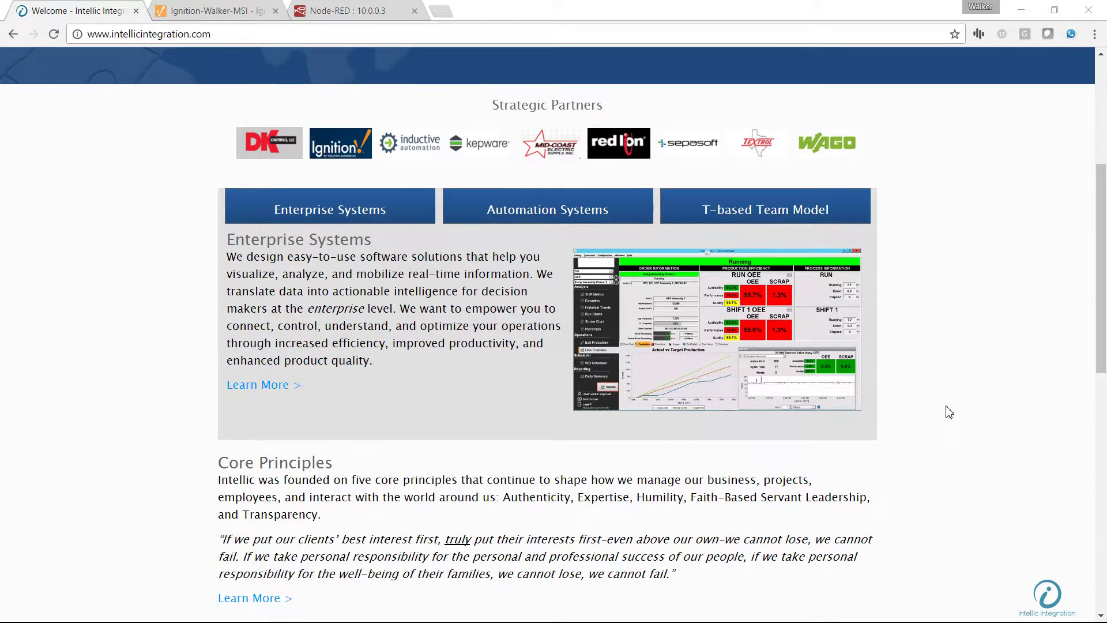
scroll(948, 411, up, 5)
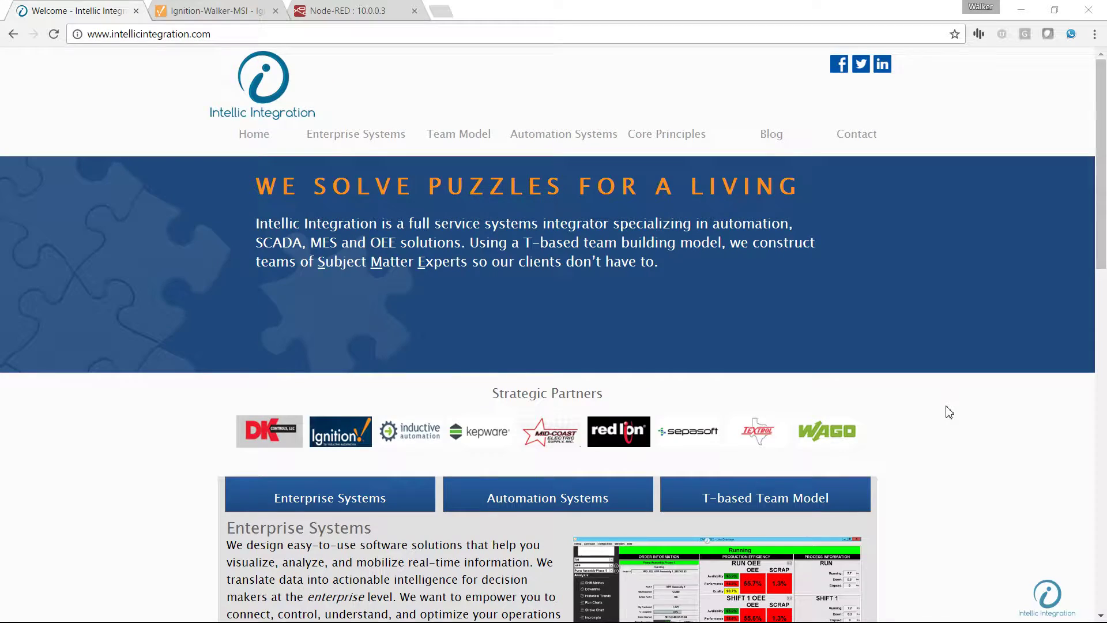
click(766, 138)
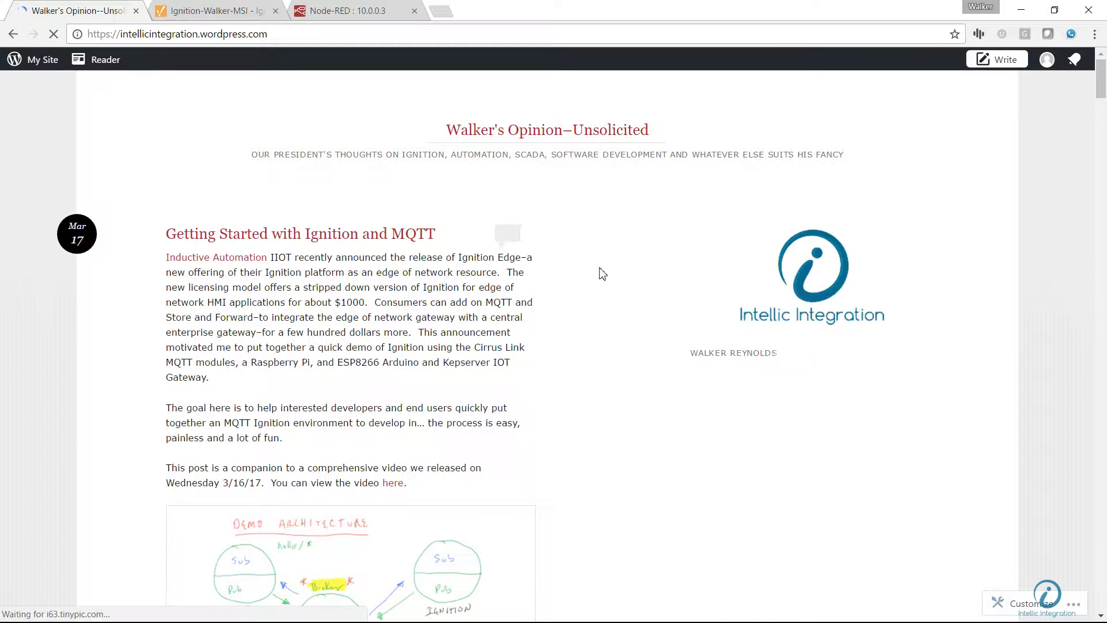
scroll(598, 272, down, 5)
scroll(600, 270, up, 5)
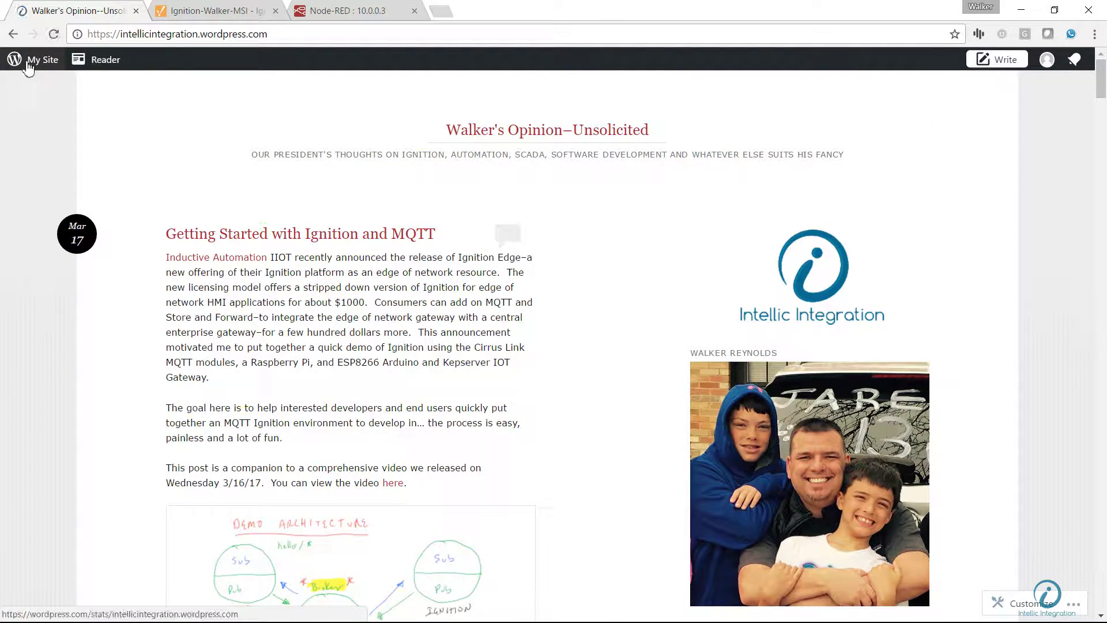
click(13, 34)
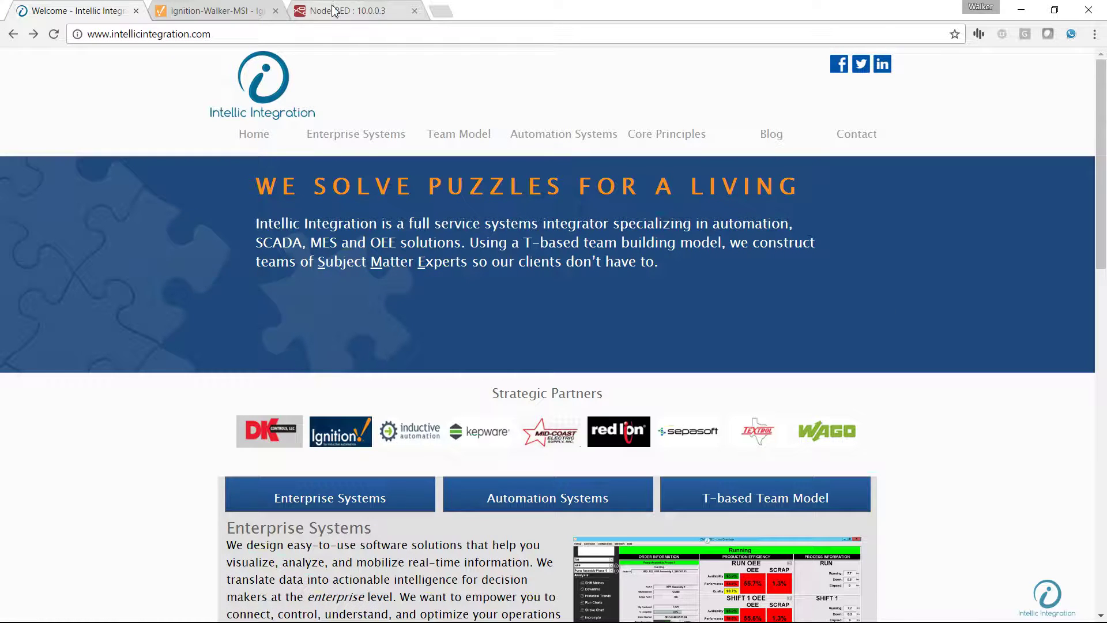
Briefly bring up the Raspberry Pi remote desktop, then return to the browser.
key(super)
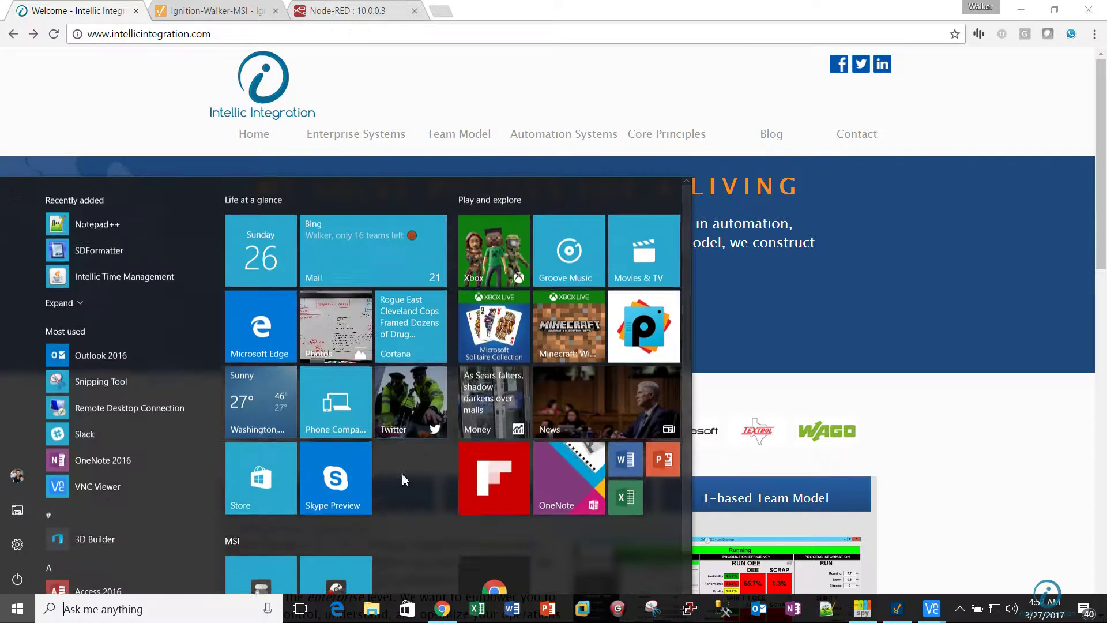
mouse_move(934, 611)
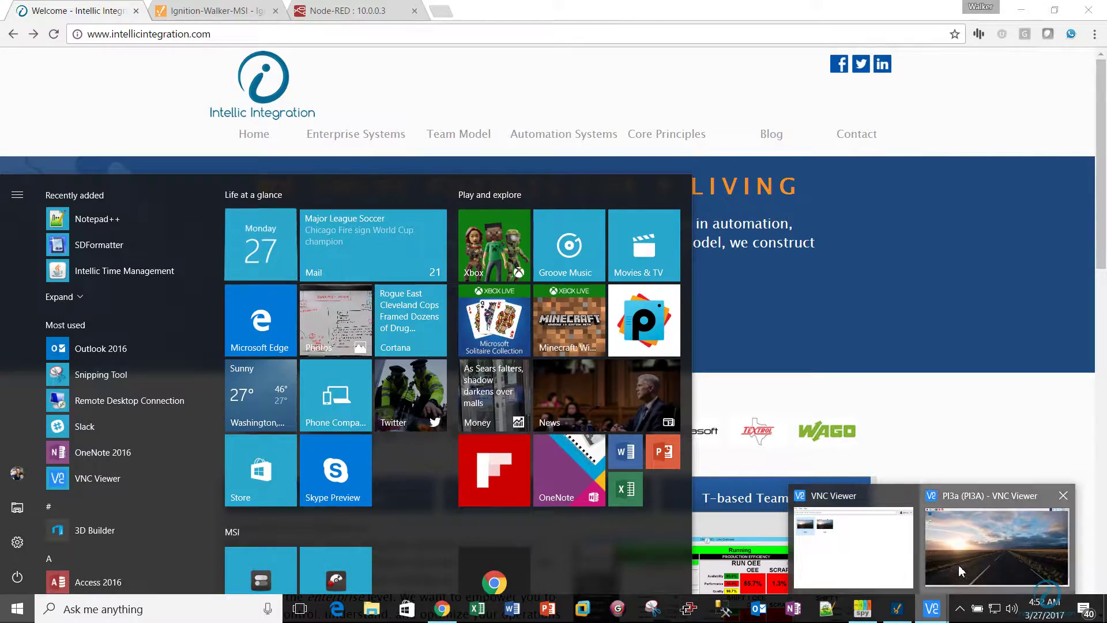
click(996, 547)
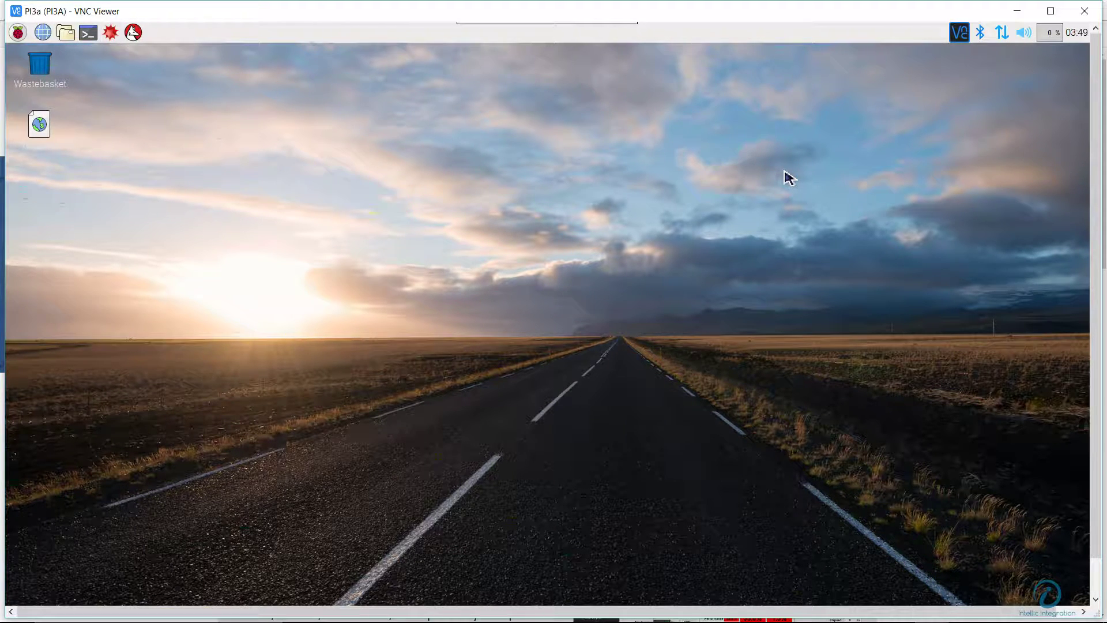
click(1018, 12)
Open the 'Getting Started with Ignition and MQTT' blog post, then move to the Node-RED 10.0.0.3 editor.
mouse_move(680, 130)
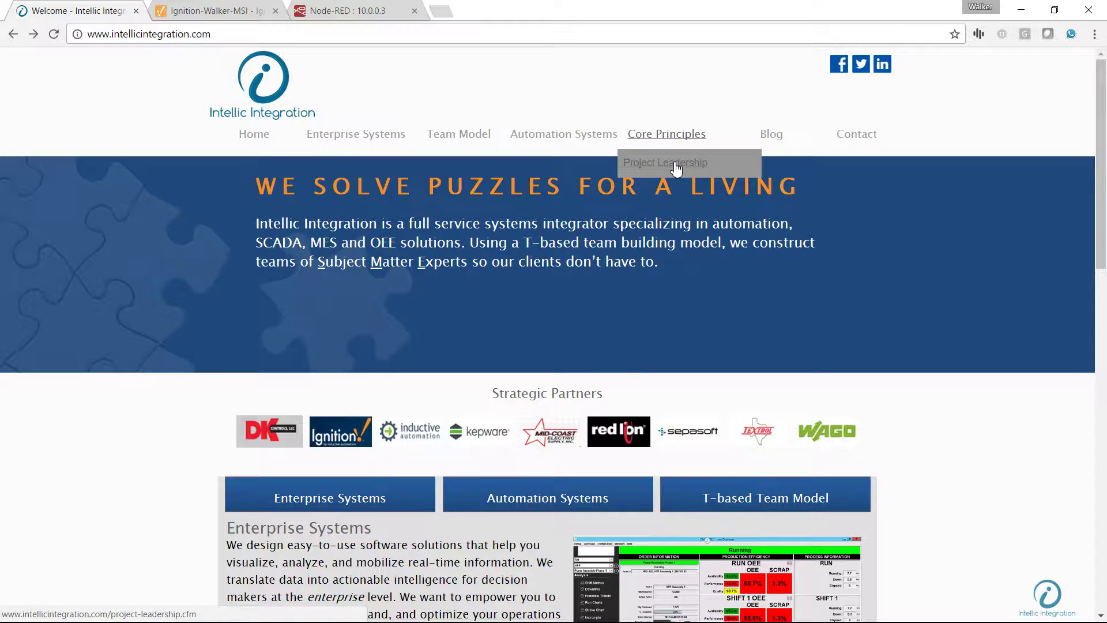
click(769, 134)
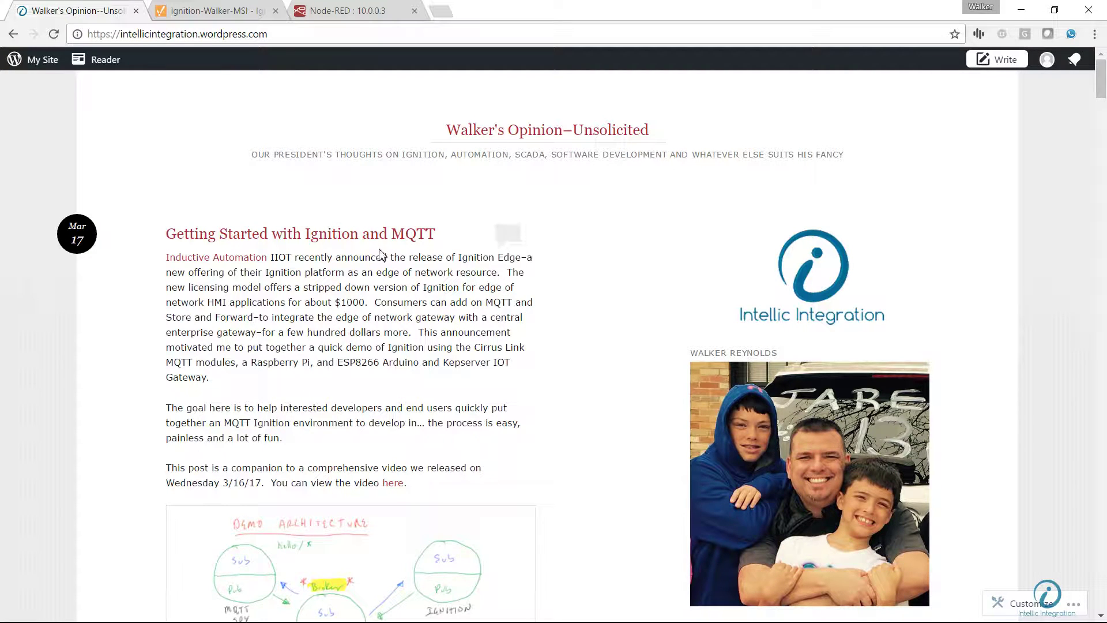
click(354, 240)
click(330, 7)
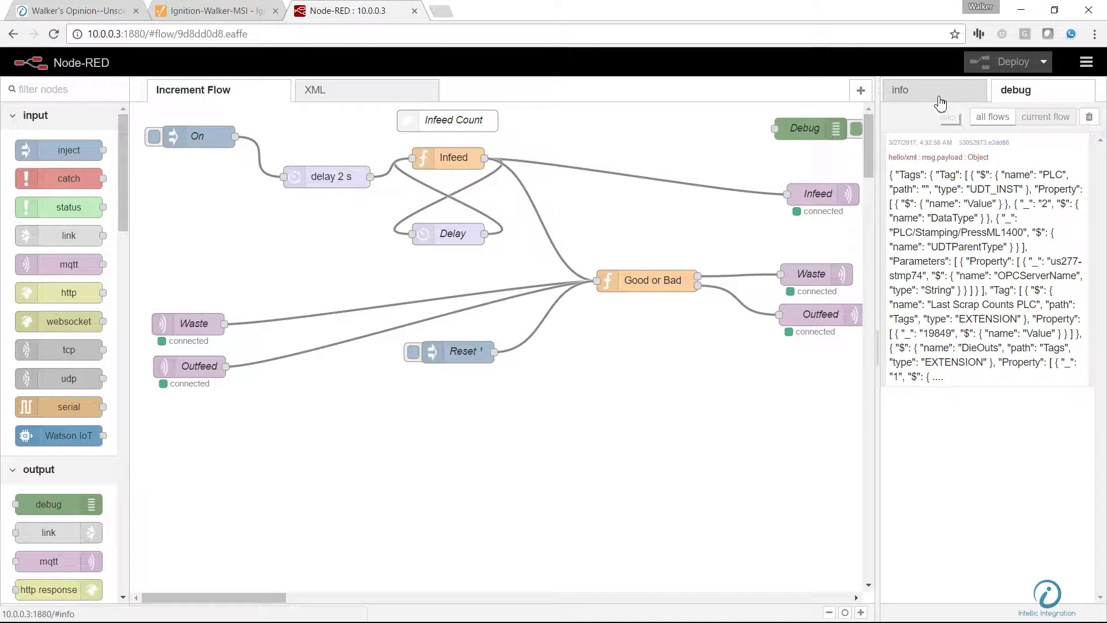
Clear the debug panel, then inspect the Infeed function code and the 1-second Delay node settings.
click(1089, 116)
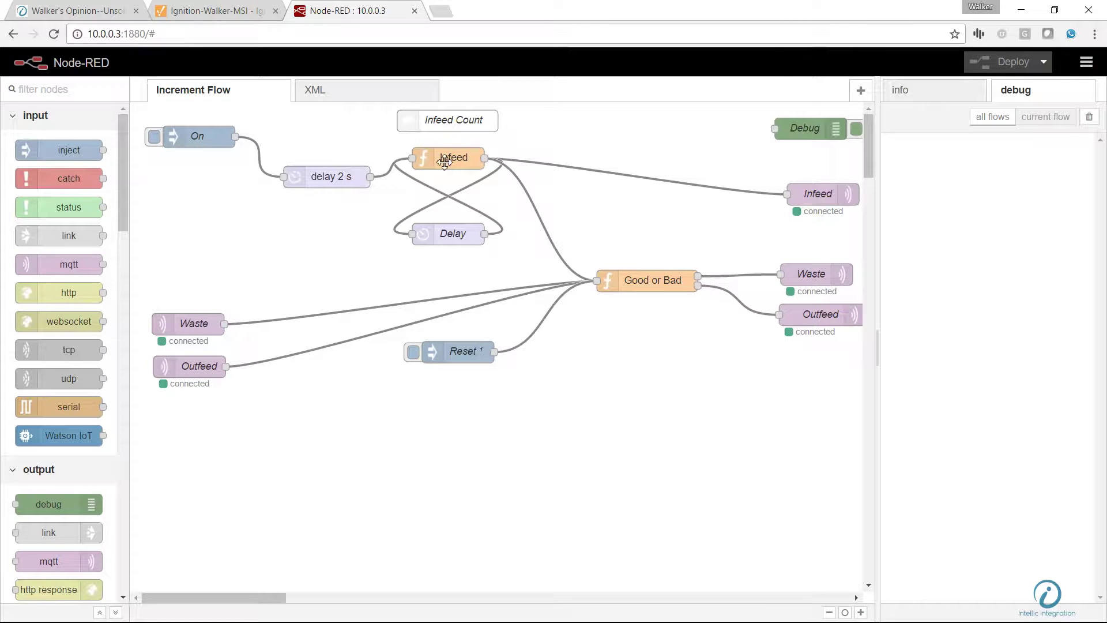
double_click(444, 162)
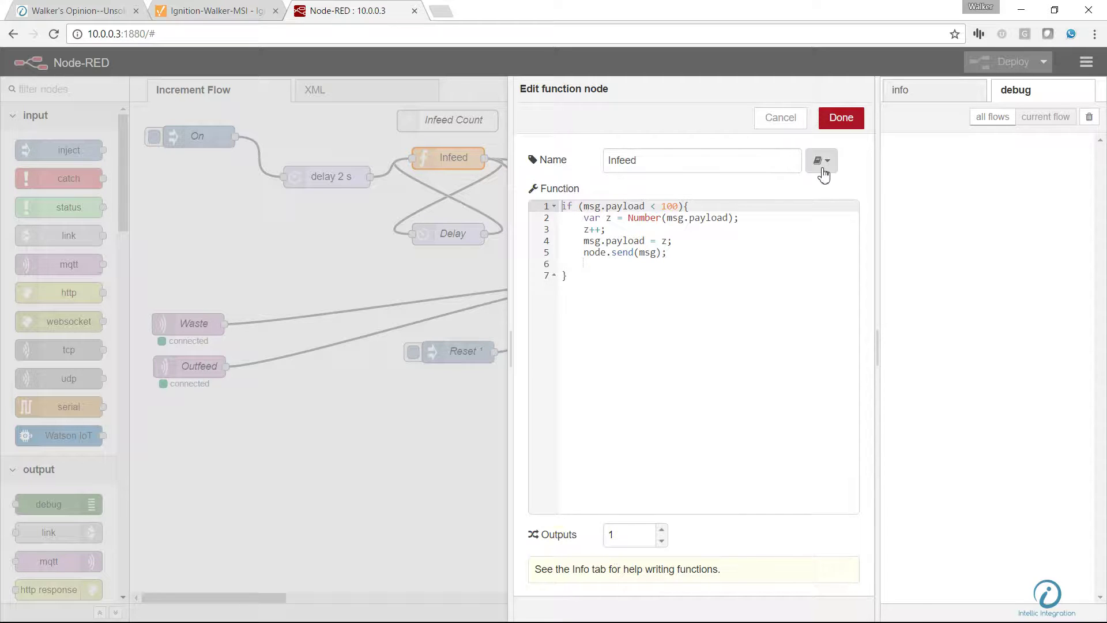
click(843, 117)
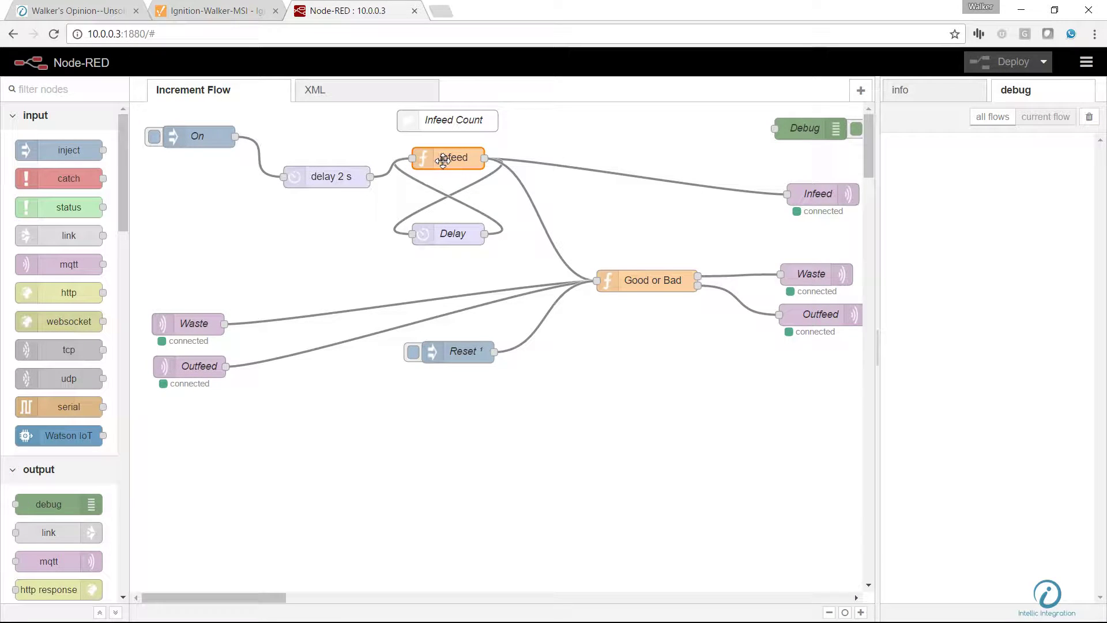
double_click(453, 241)
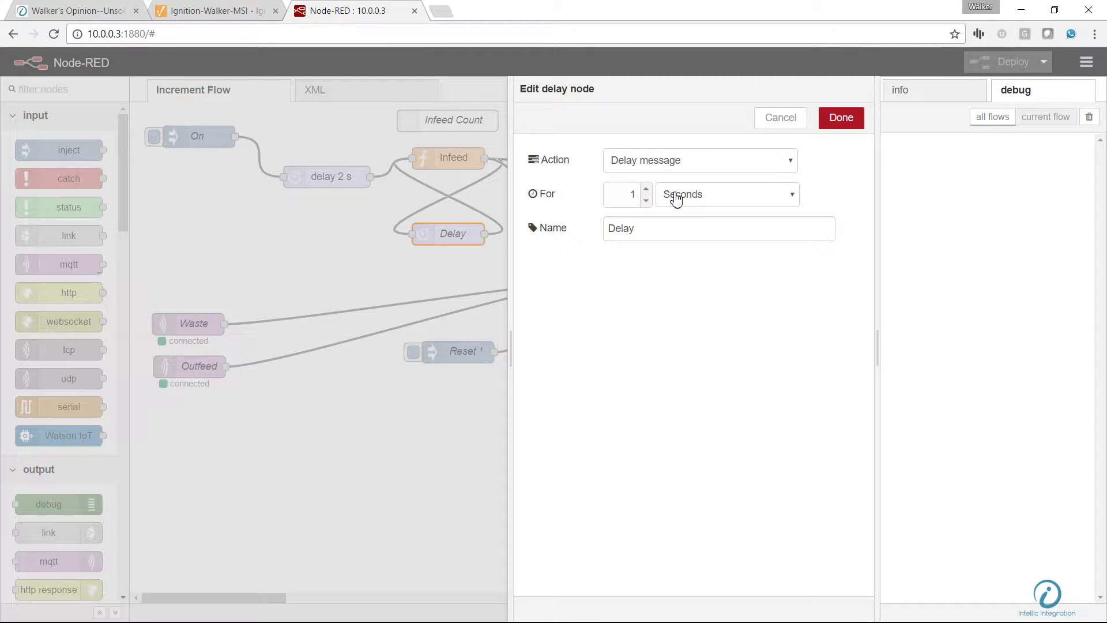
click(841, 121)
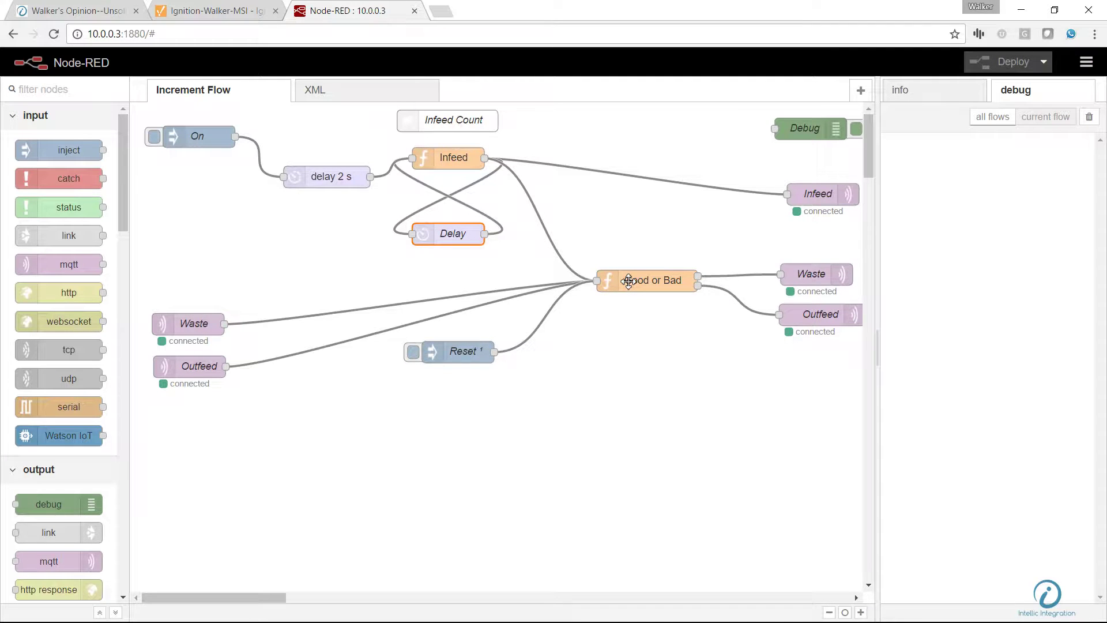
double_click(636, 281)
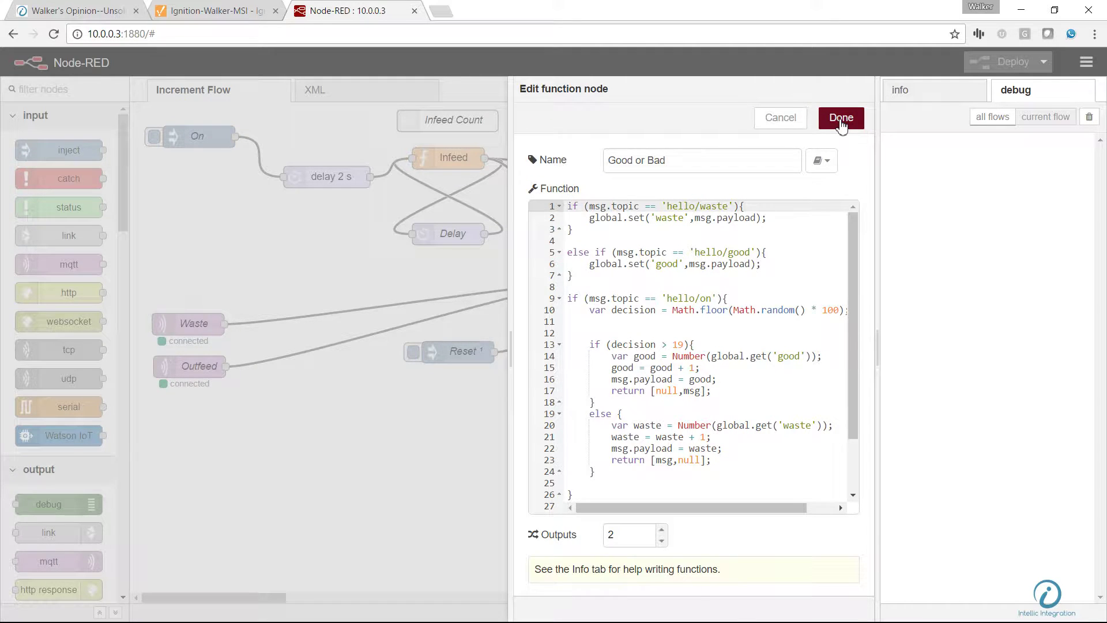
click(841, 118)
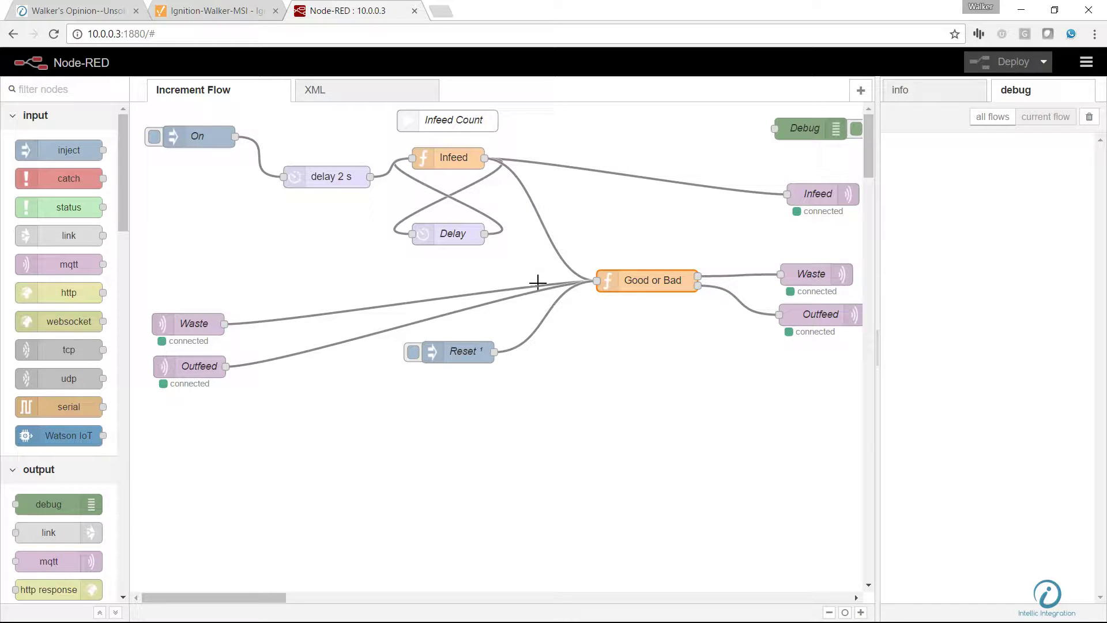
double_click(641, 279)
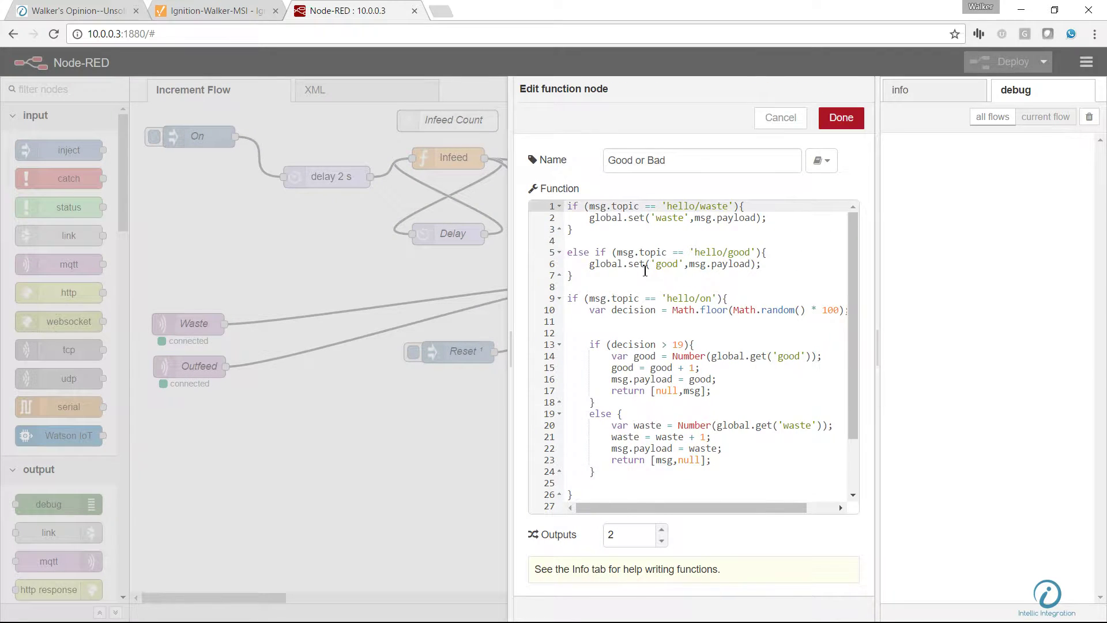
scroll(644, 270, down, 3)
scroll(644, 270, up, 3)
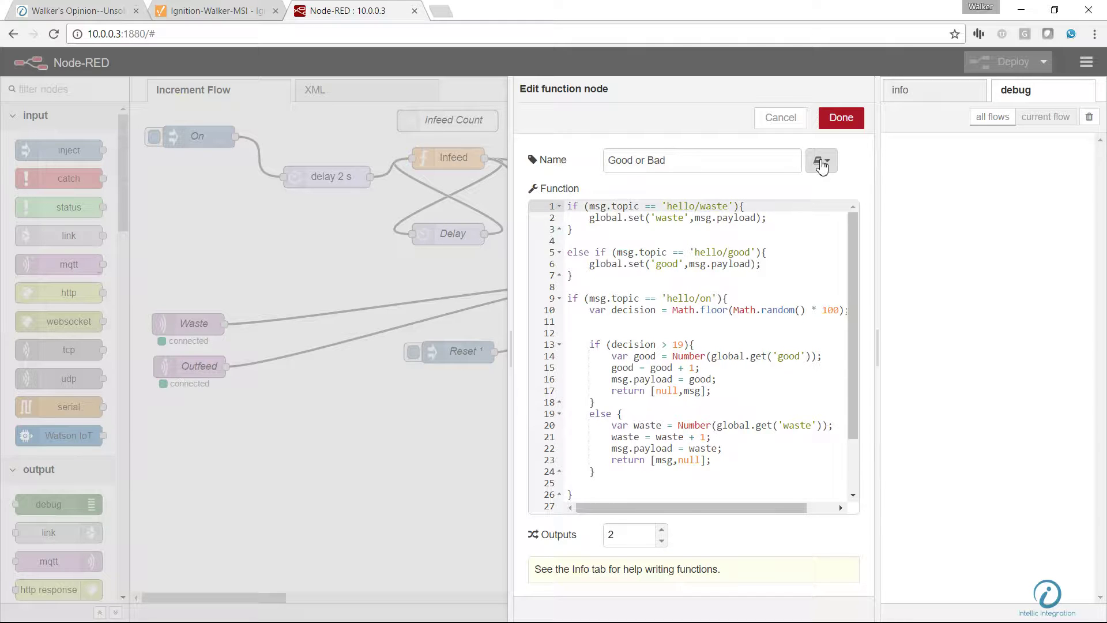
click(841, 118)
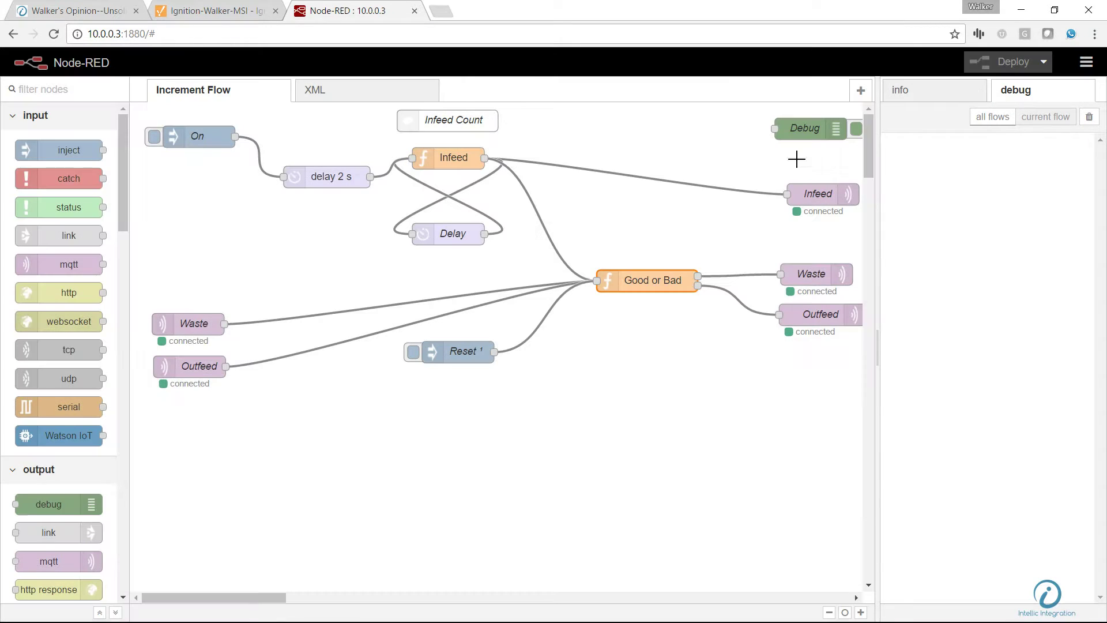
In the XML flow, fire the hello/xml:0 inject node to send /home/pi/xml/tags.xml to debug.
click(317, 91)
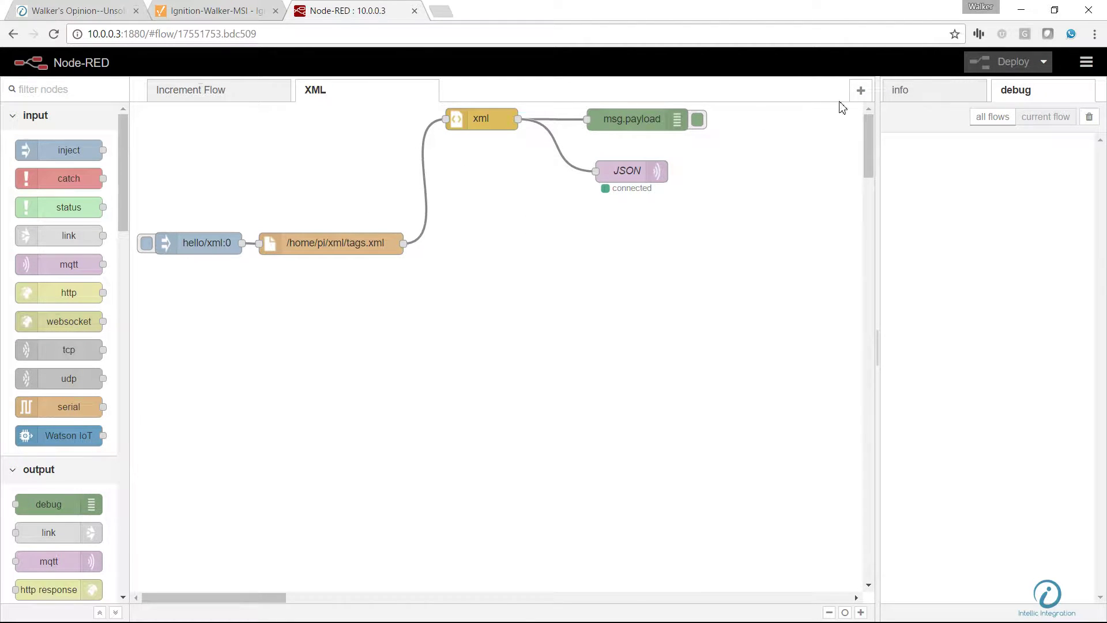
click(147, 244)
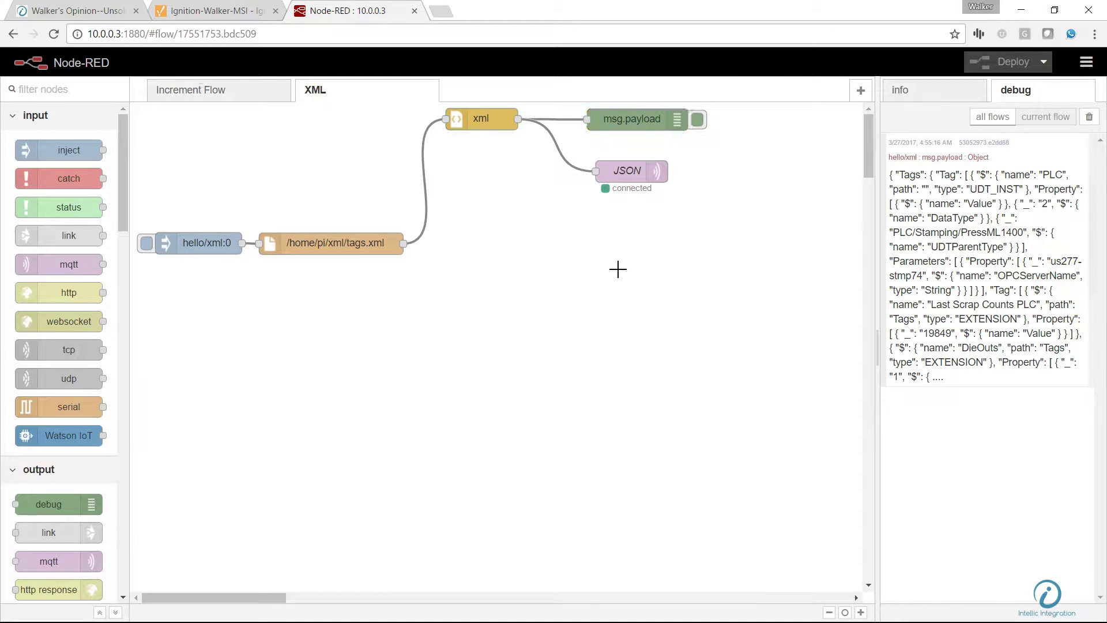
click(243, 88)
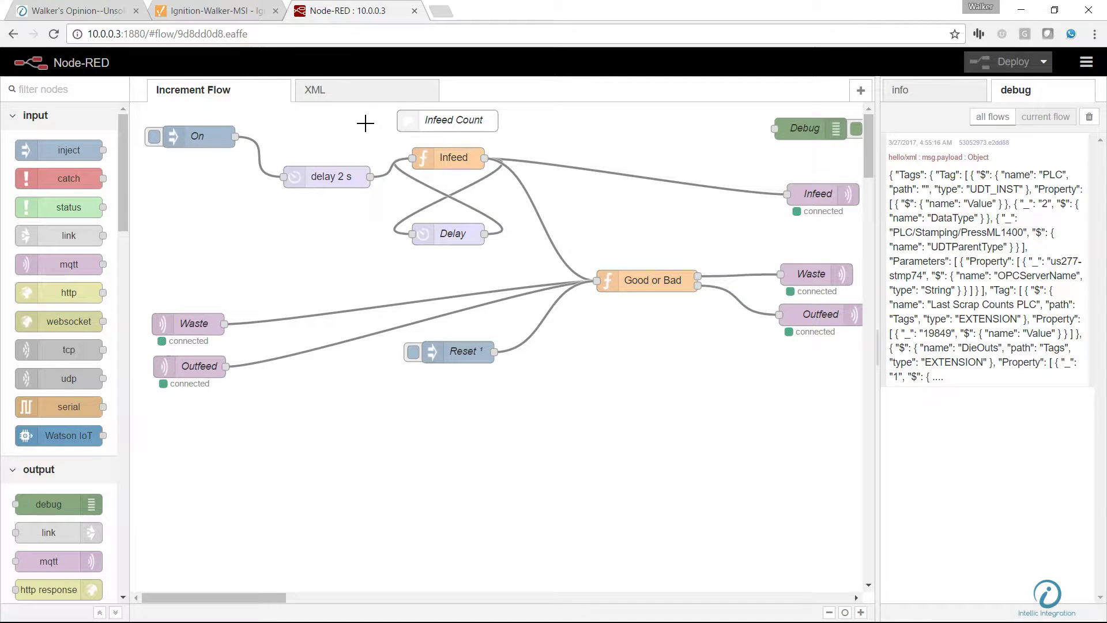
key(super)
click(862, 608)
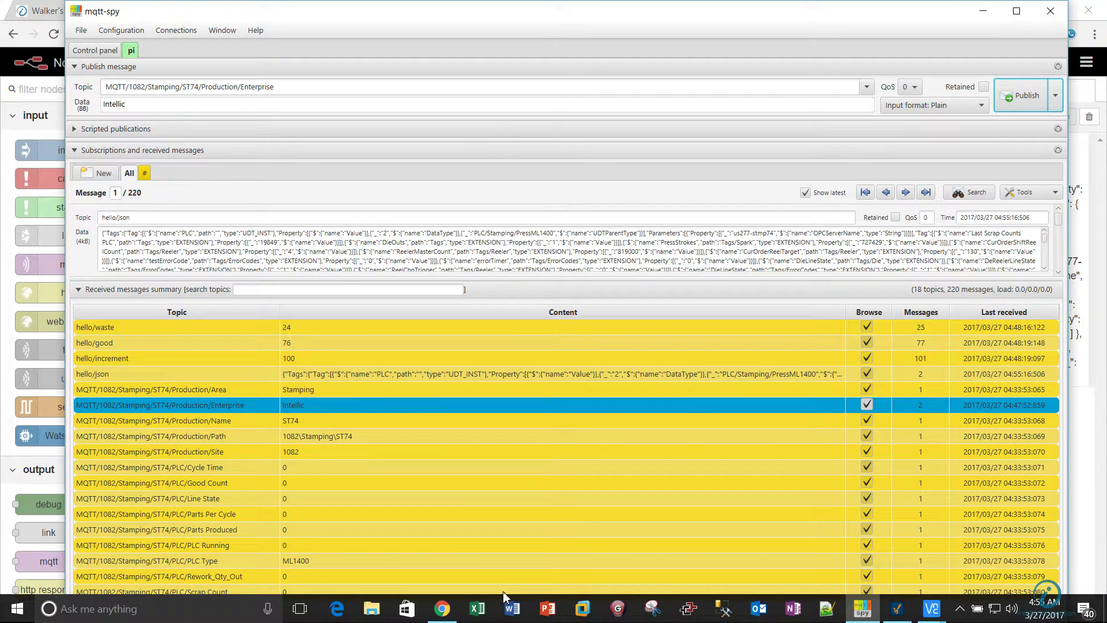
key(super)
key(Escape)
key(super)
key(alt+Tab)
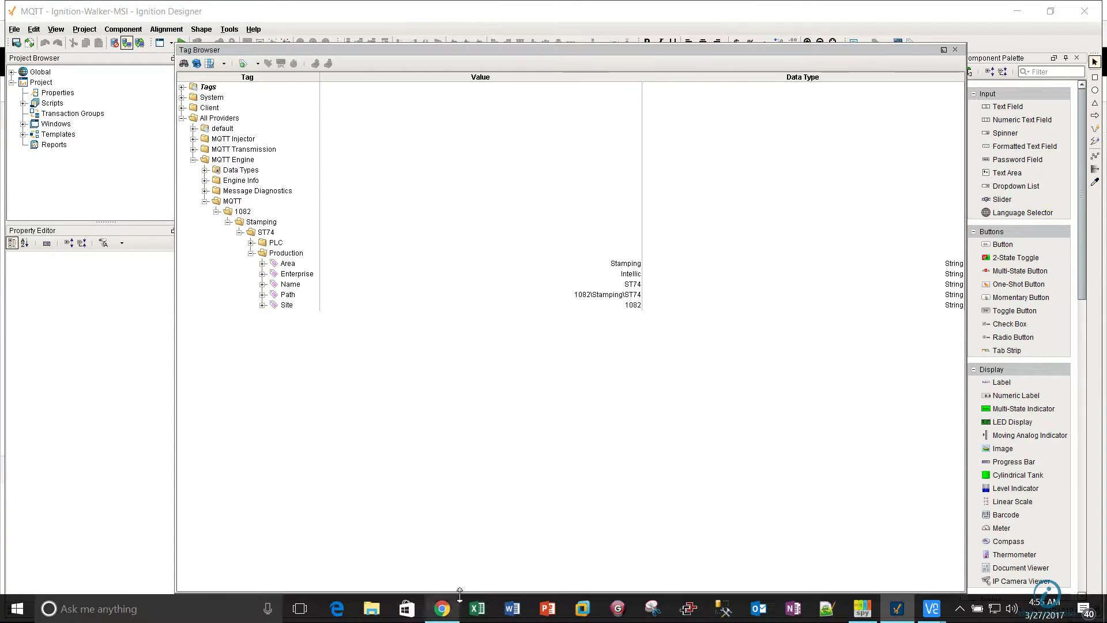
click(442, 609)
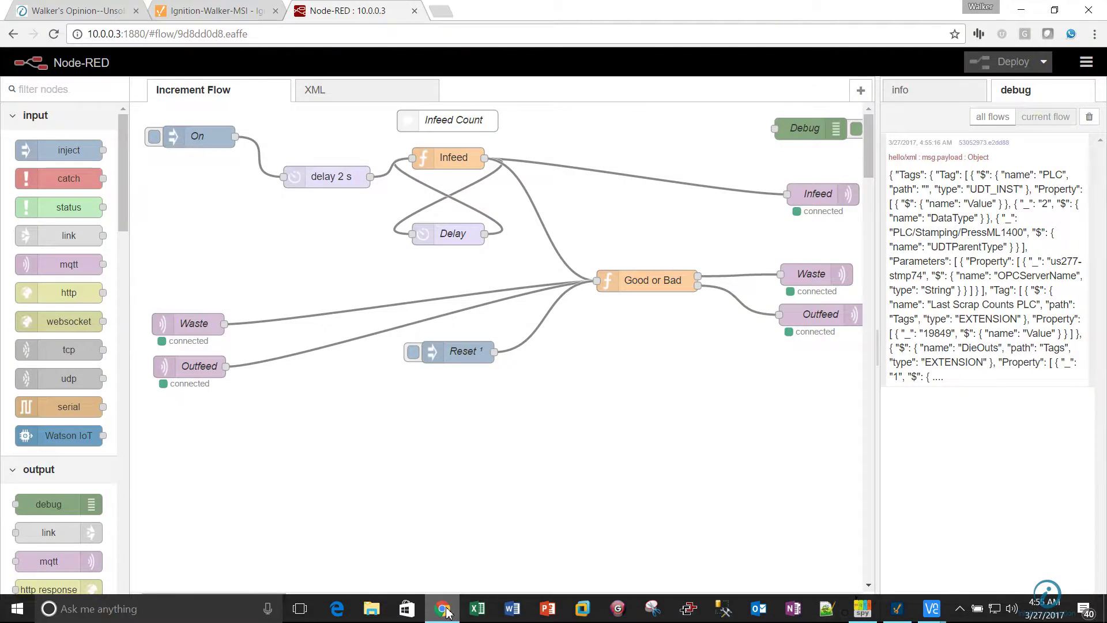
In the Ignition gateway, open MQTT Engine Settings, edit the Pi server, and show its Namespaces.
click(213, 10)
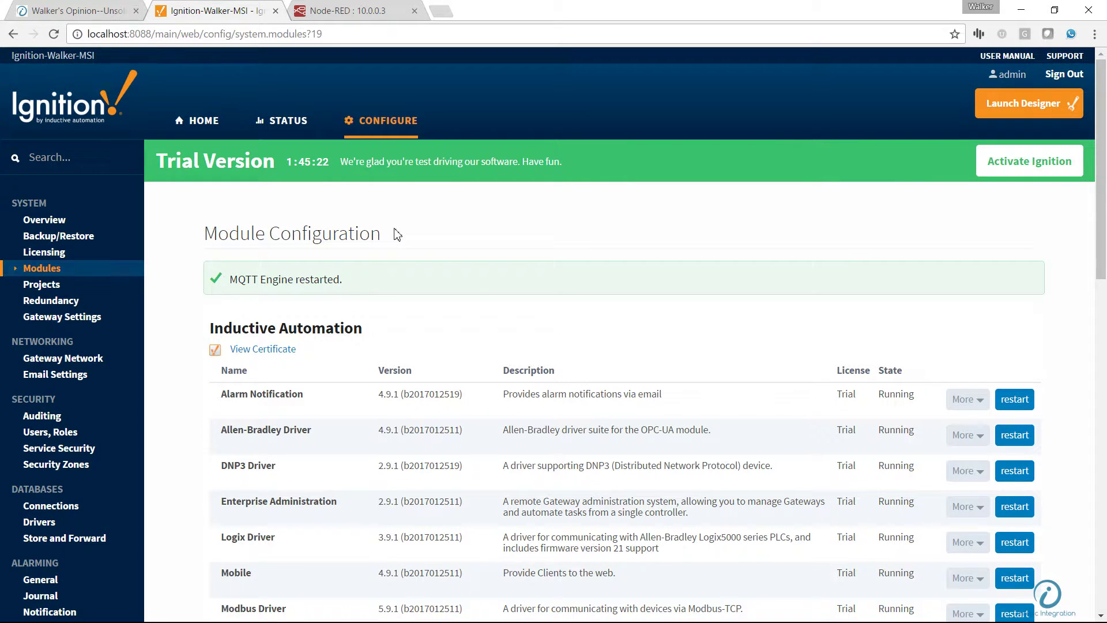
scroll(444, 263, down, 1)
scroll(443, 264, down, 15)
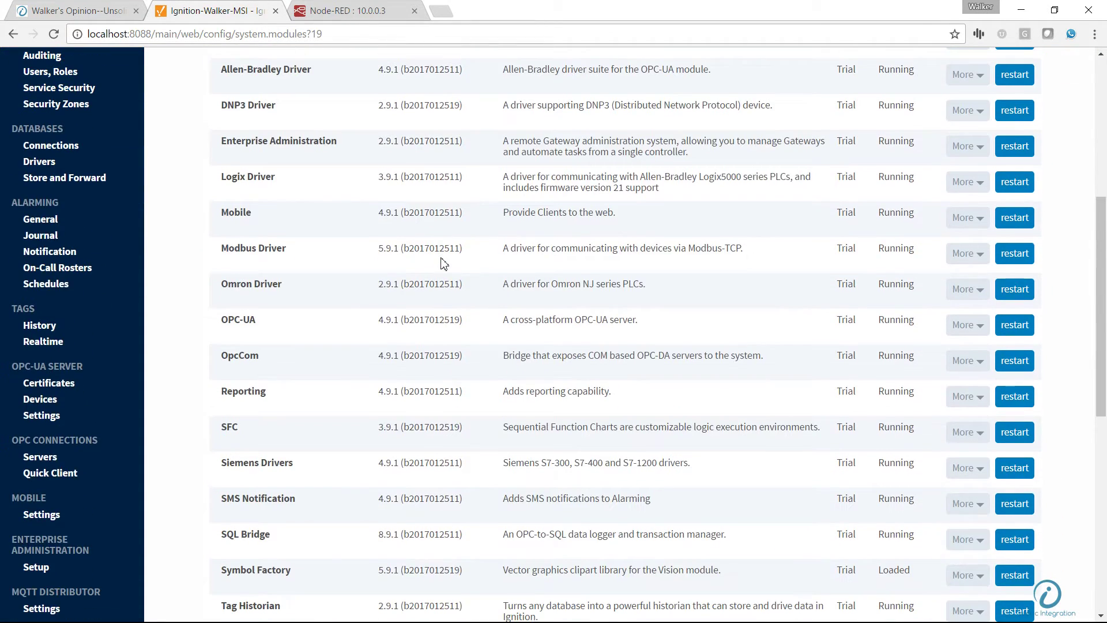
scroll(153, 317, up, 3)
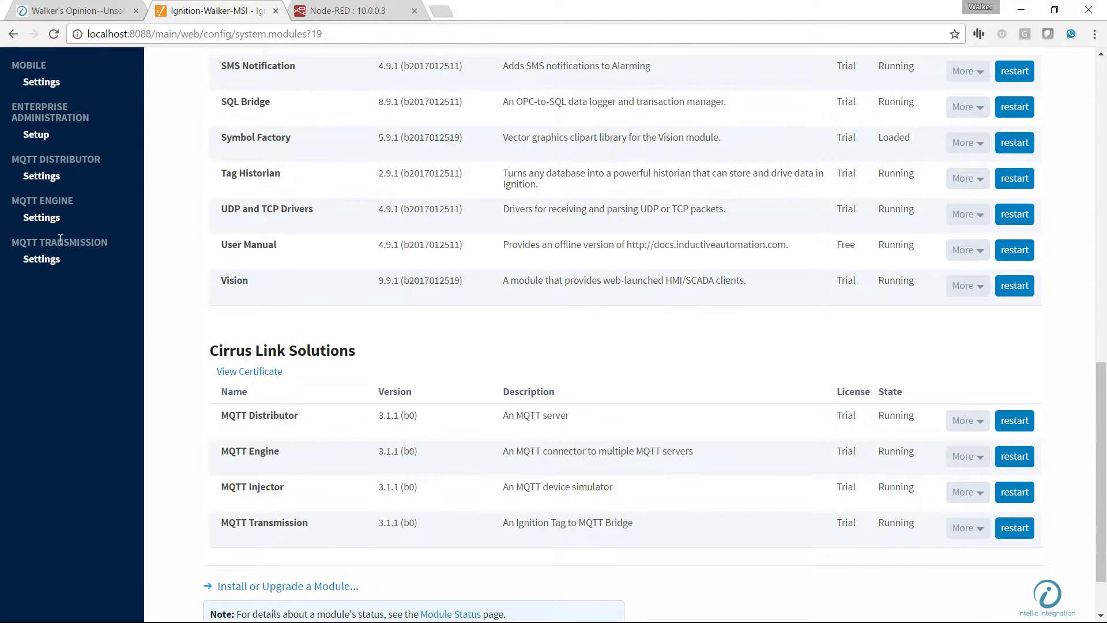
click(41, 218)
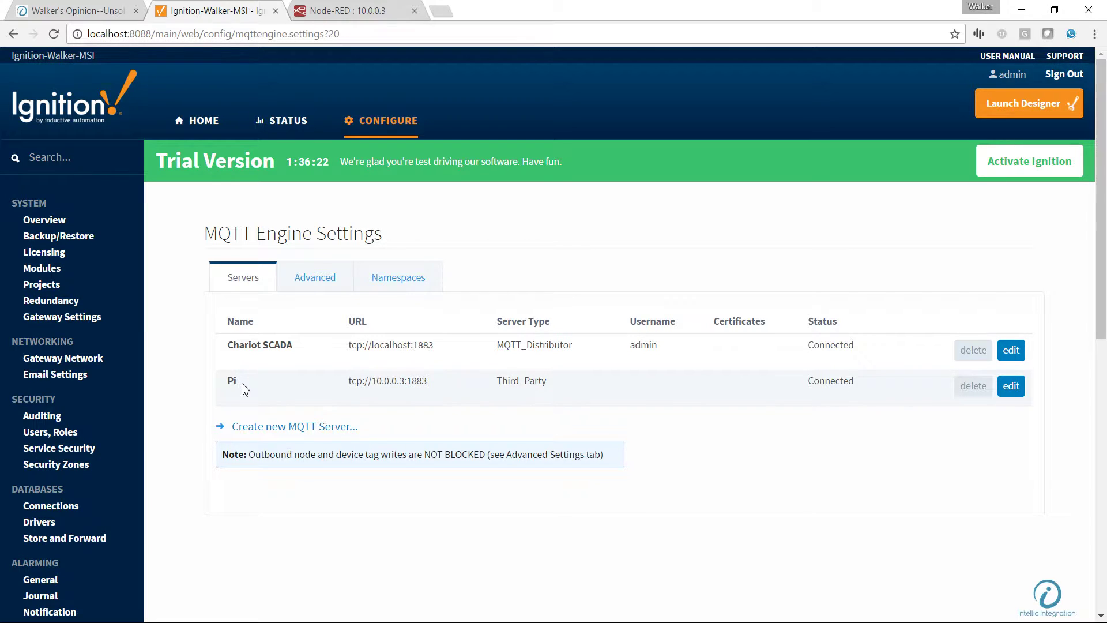
click(1012, 387)
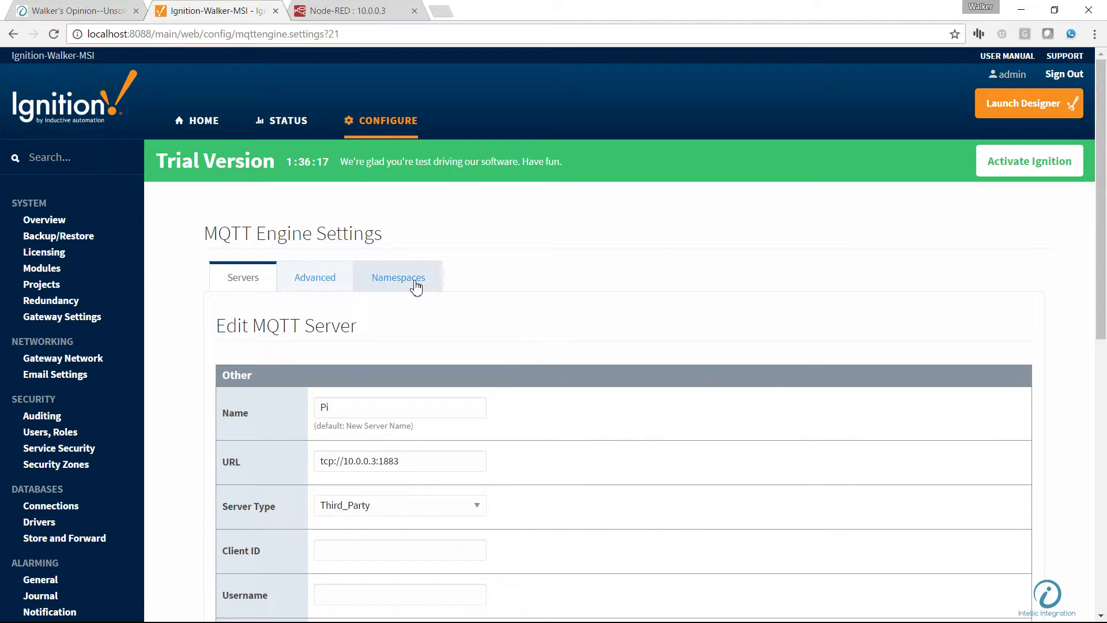
click(415, 282)
Show the Custom namespaces list, revealing Raspberry subscribed to MQTT/1082/# with no root folder.
click(315, 330)
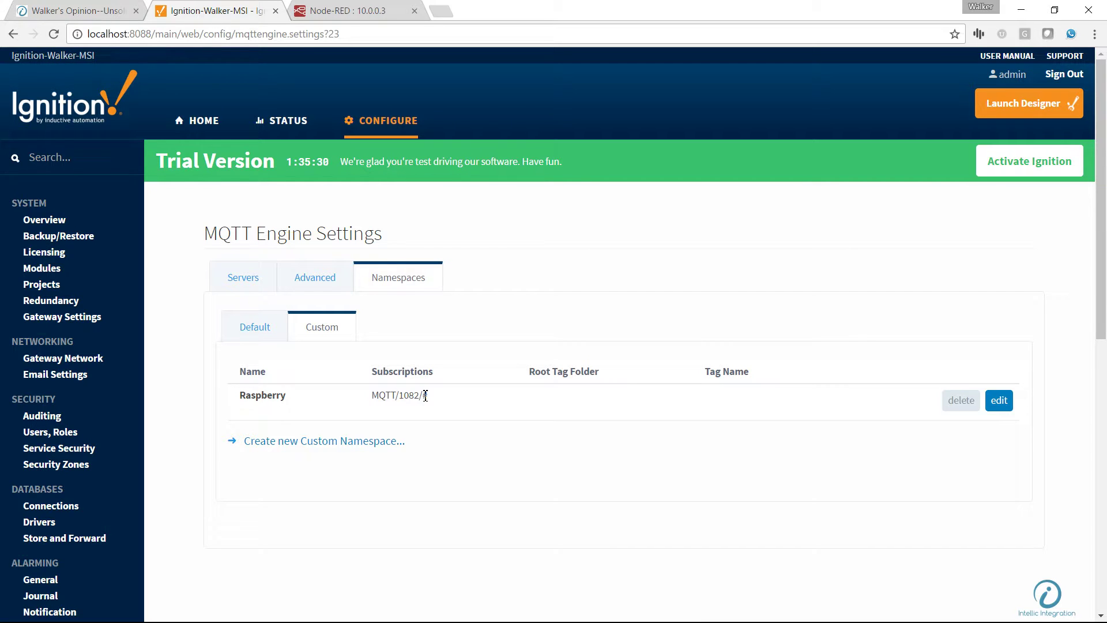
Bring Ignition Designer forward to view the MQTT/1082/Stamping/ST74 tags in the Tag Browser.
key(super)
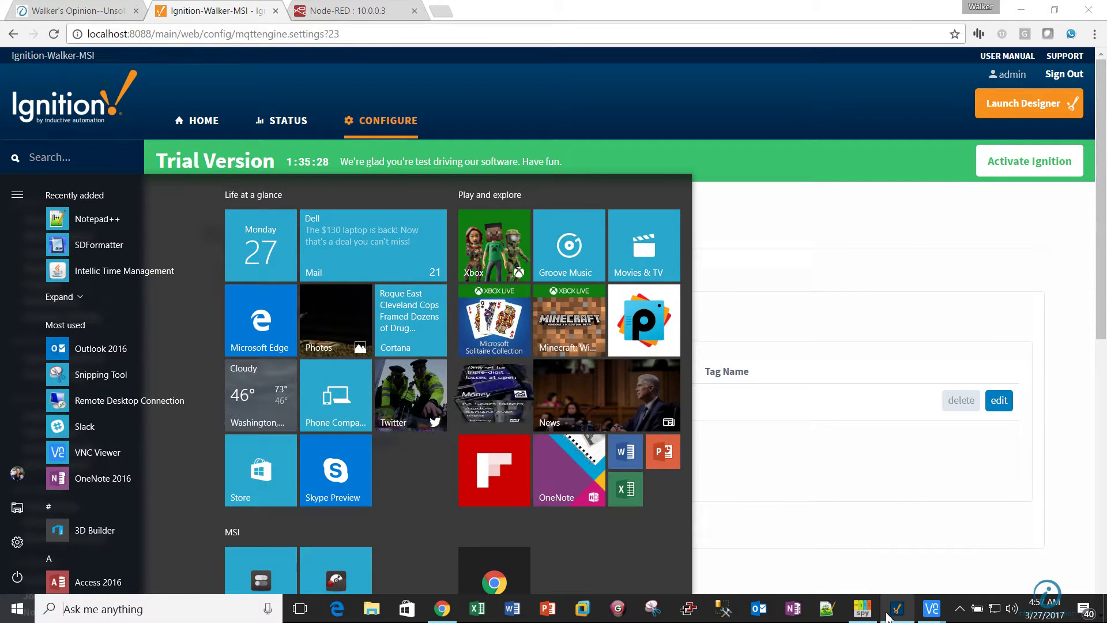
click(887, 616)
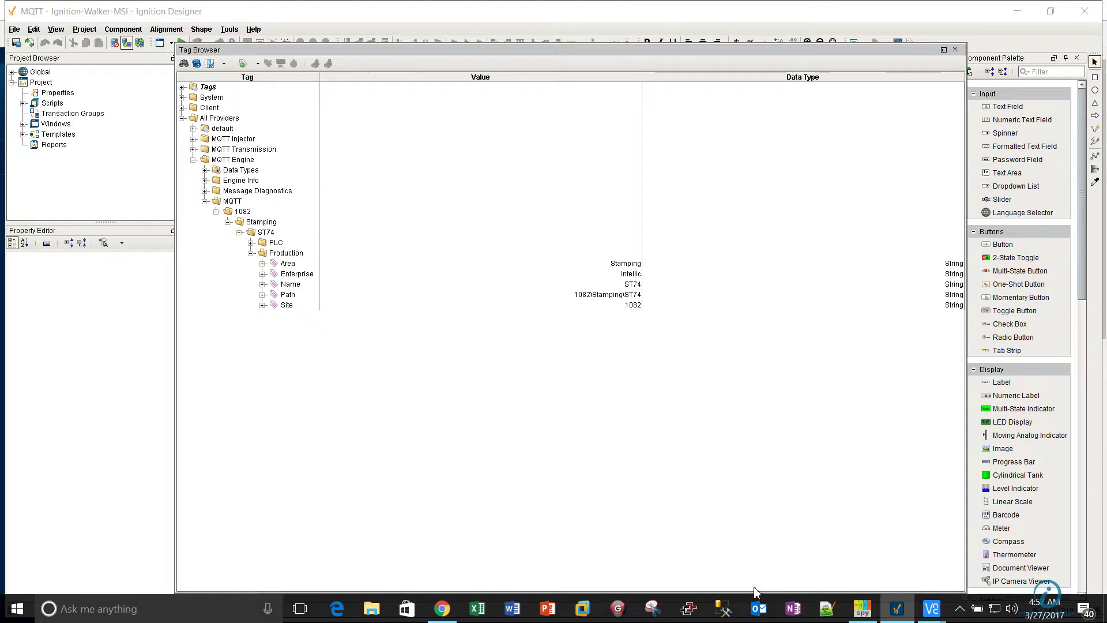
In the Node-RED editor, clear the debug messages and fire the On inject node to start incrementing.
key(super)
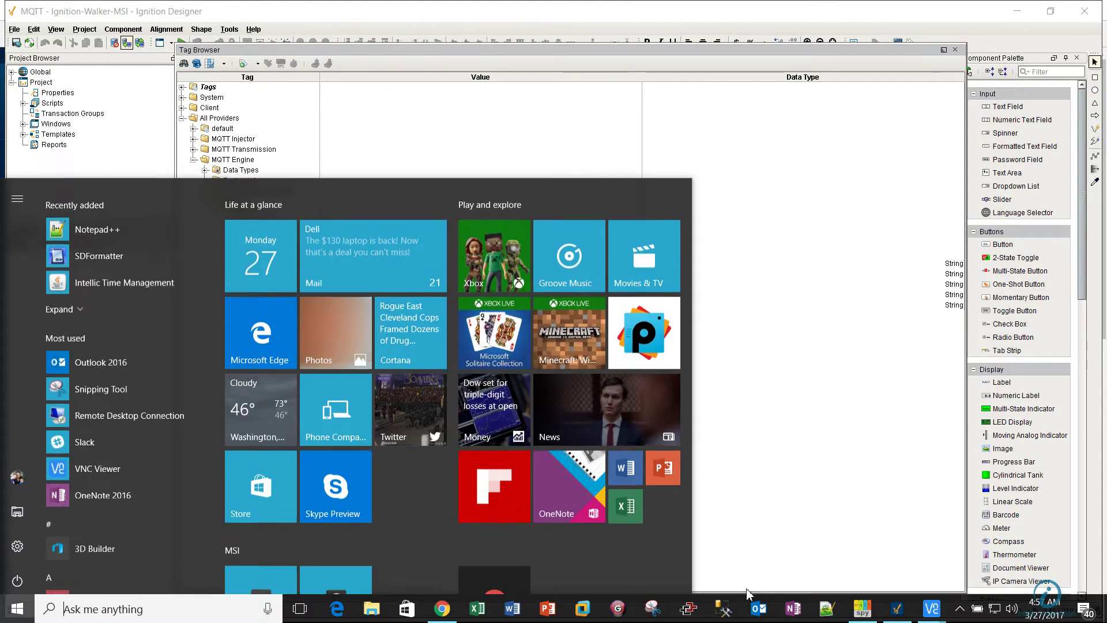
click(441, 612)
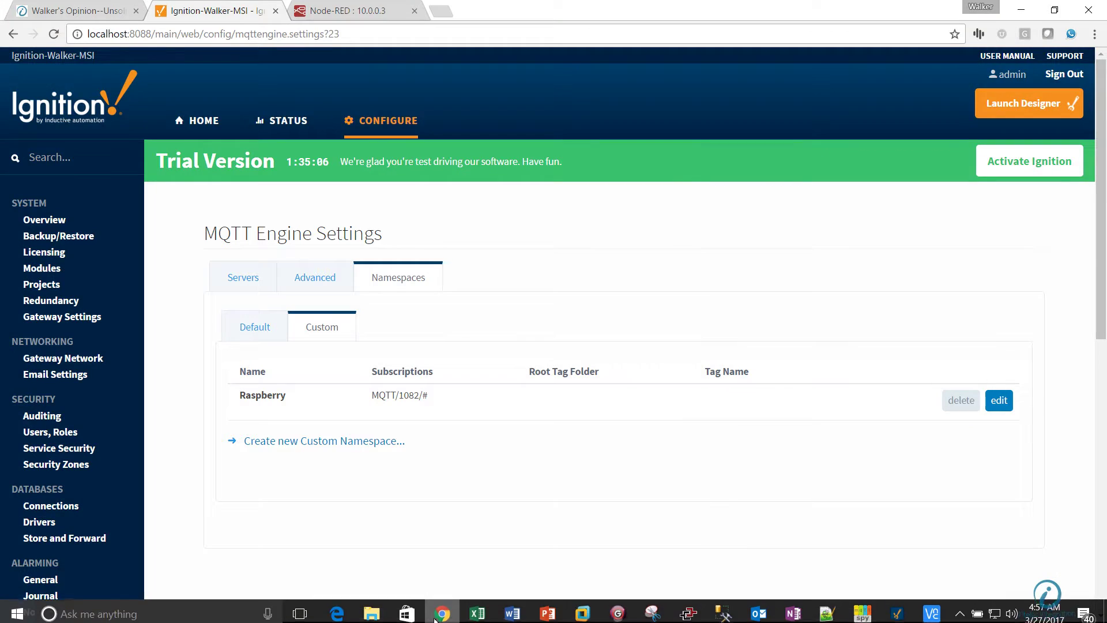
click(340, 10)
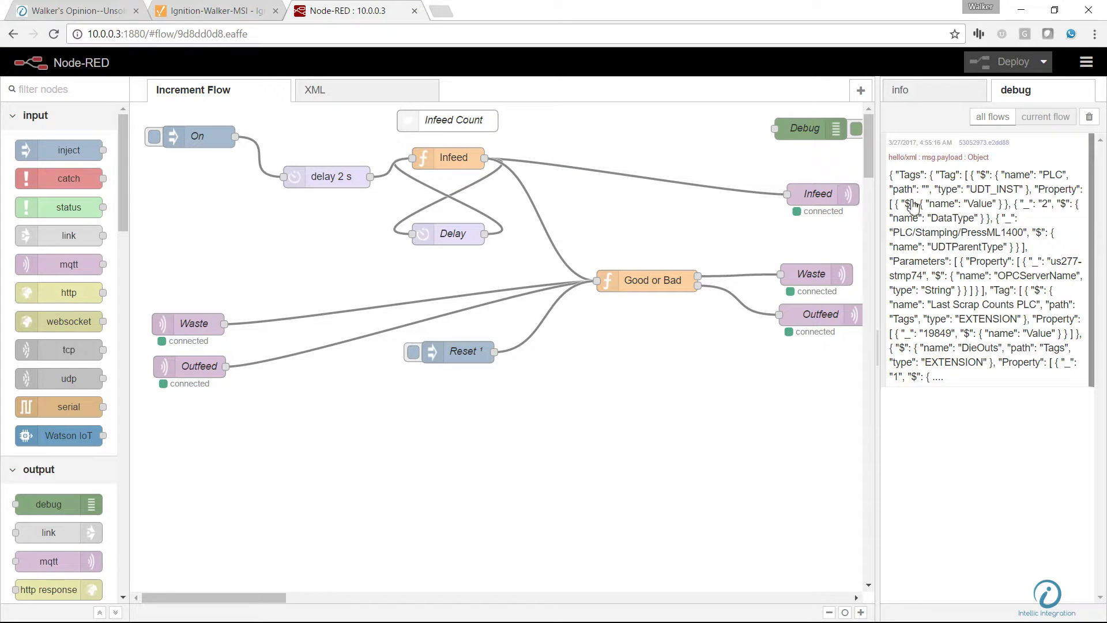
click(1089, 117)
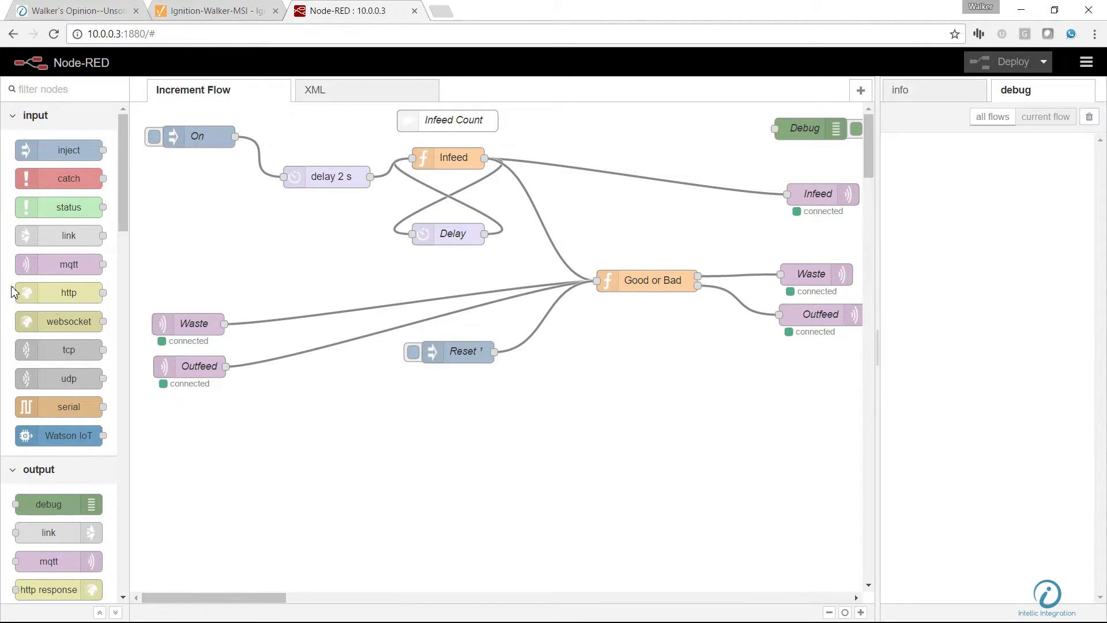
click(154, 136)
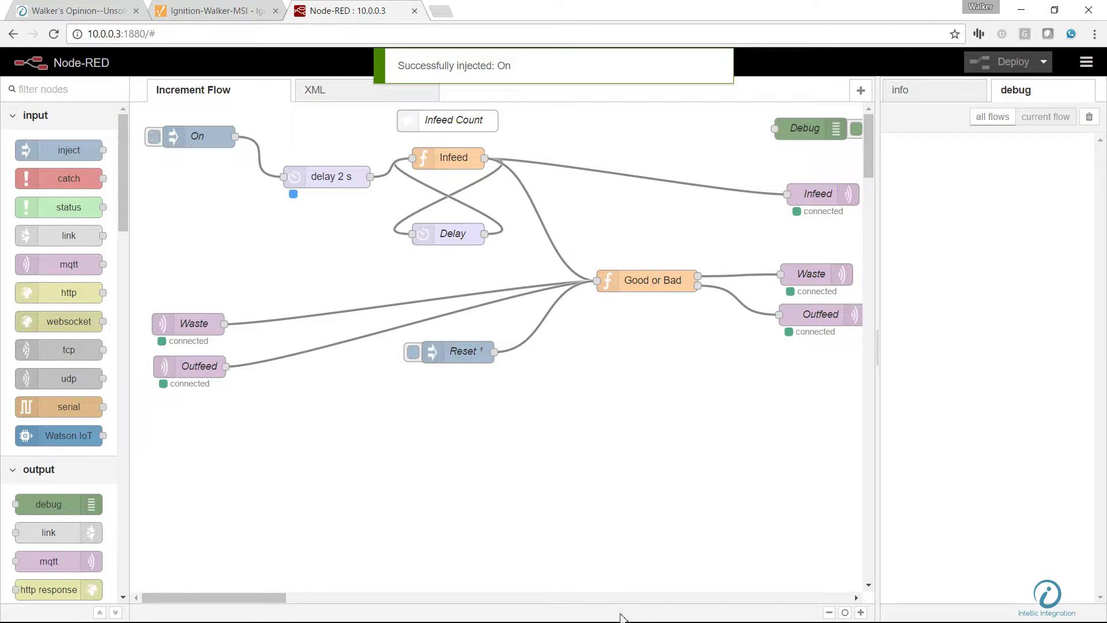
key(super)
Check in mqtt-spy that hello/good, hello/waste and hello/increment receive new values.
click(859, 609)
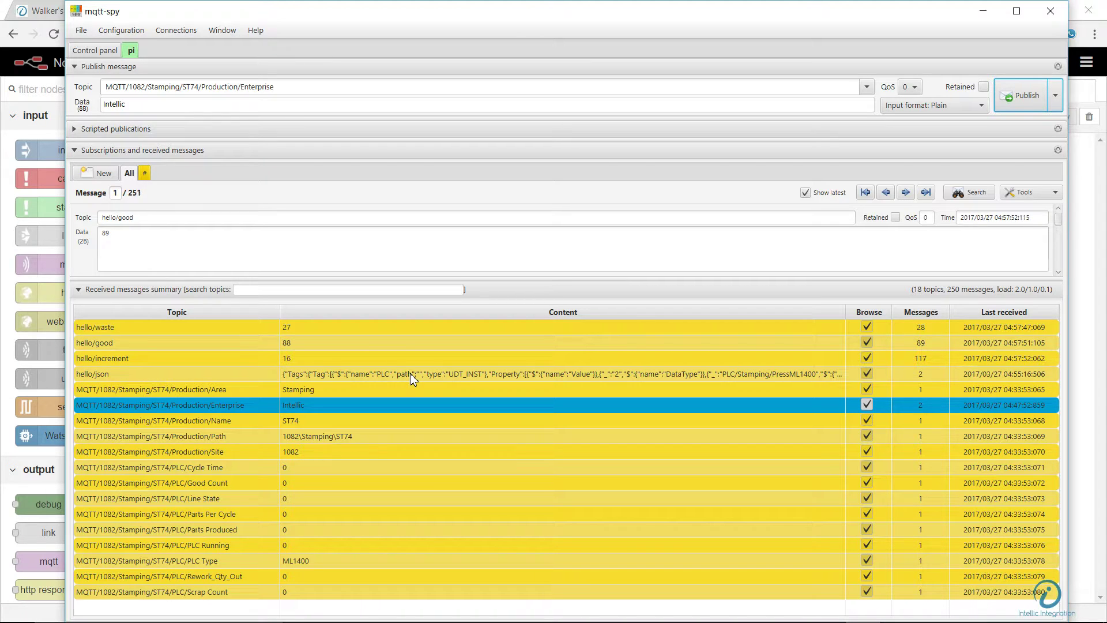
key(super)
Change the Raspberry namespace subscription from MQTT/1082/# to # and save the changes.
click(661, 364)
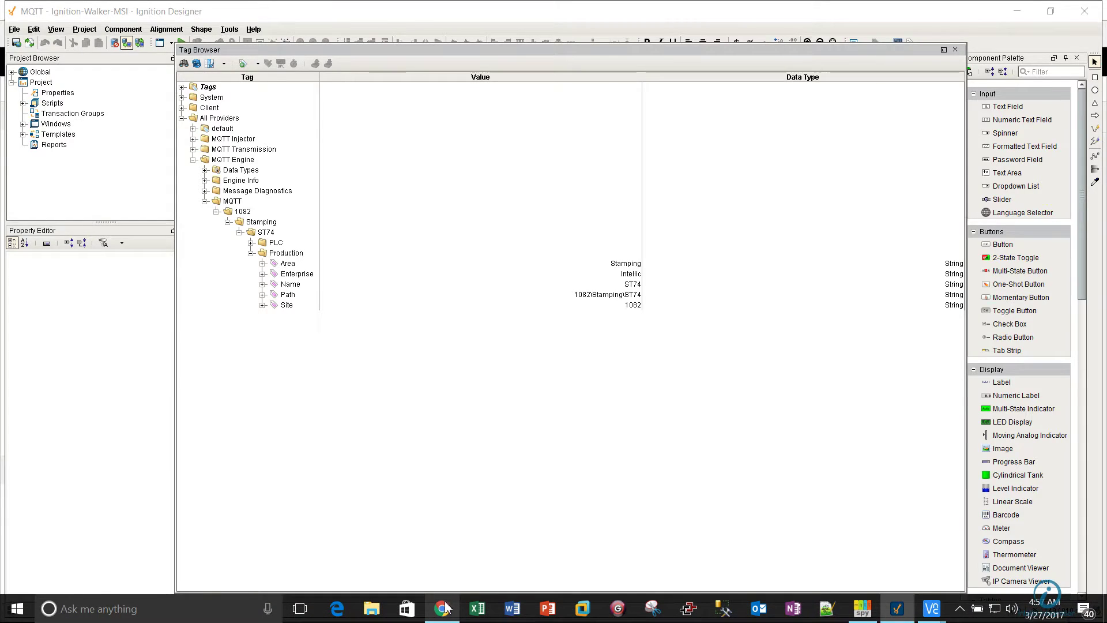
click(443, 608)
click(211, 8)
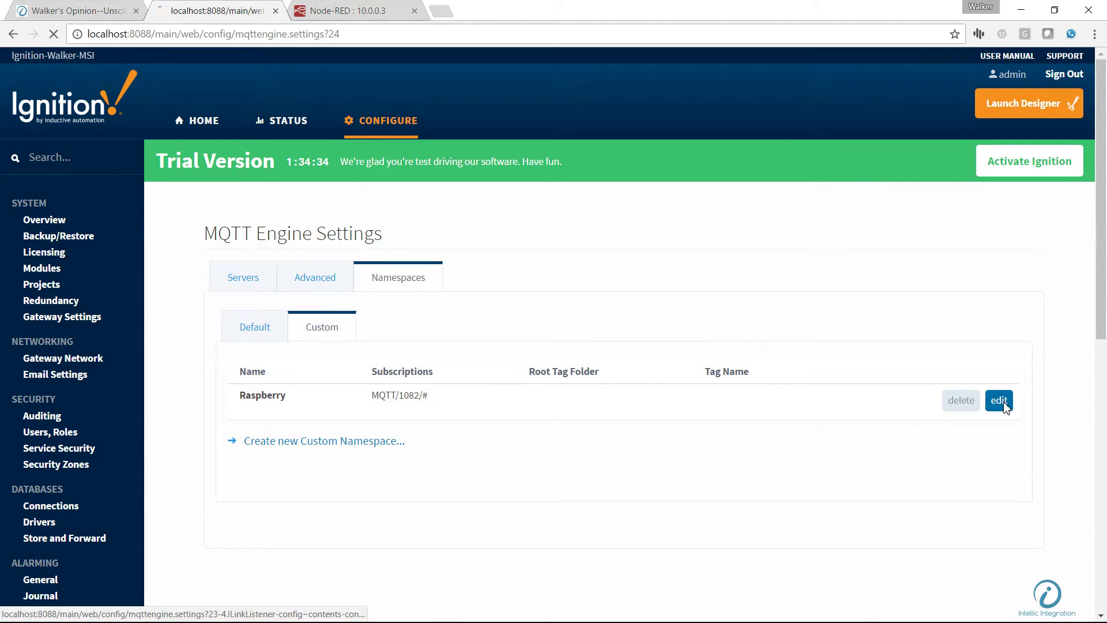
scroll(484, 403, down, 3)
drag(400, 294, 279, 294)
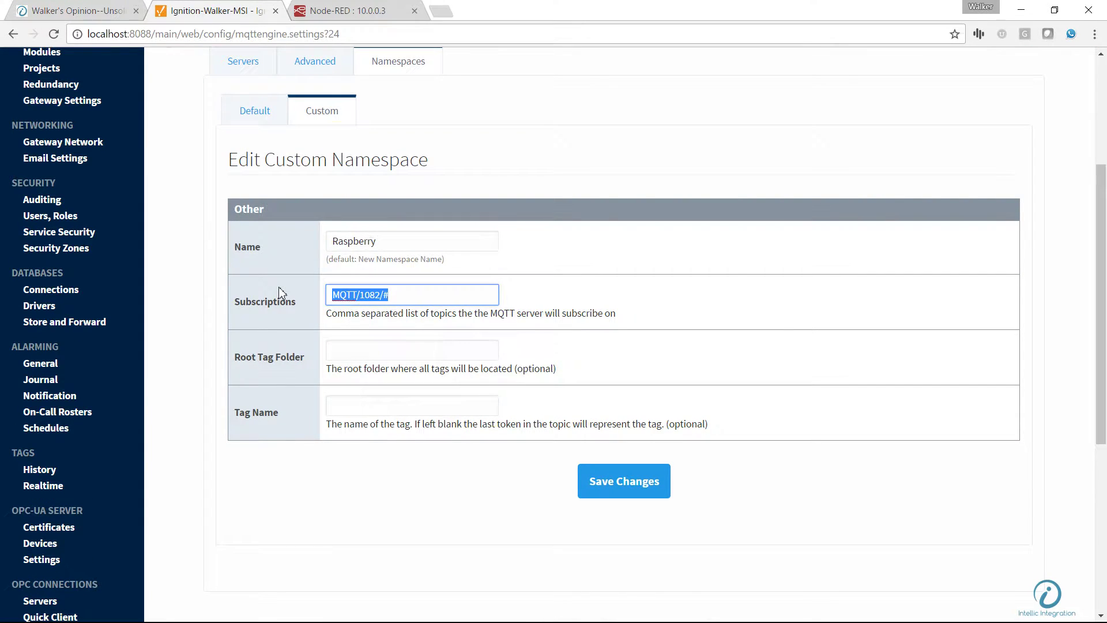
text(#)
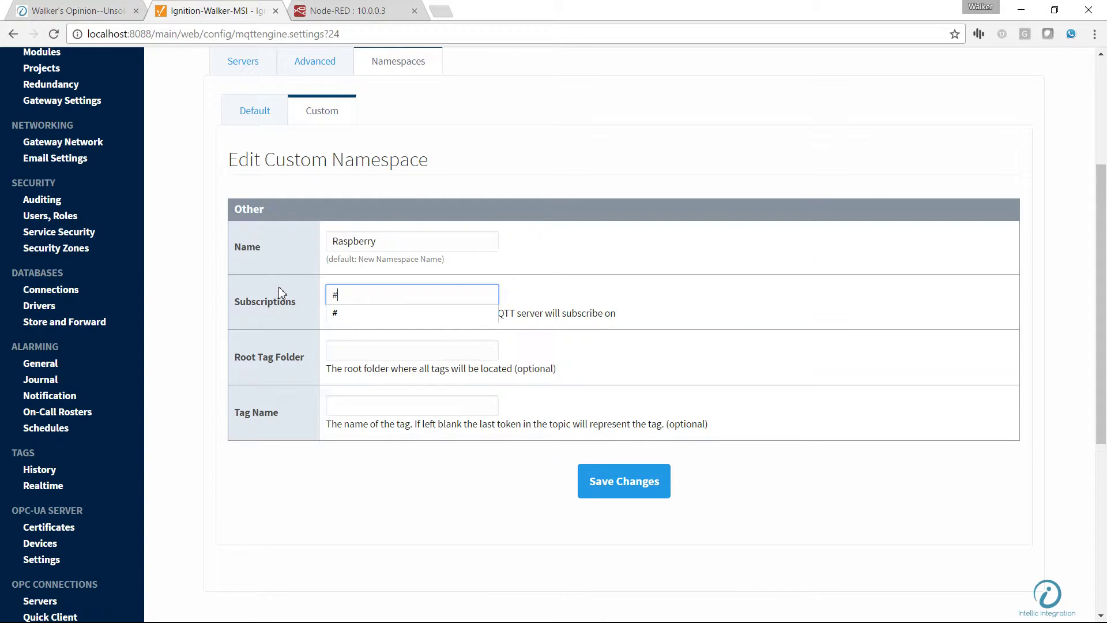
click(579, 323)
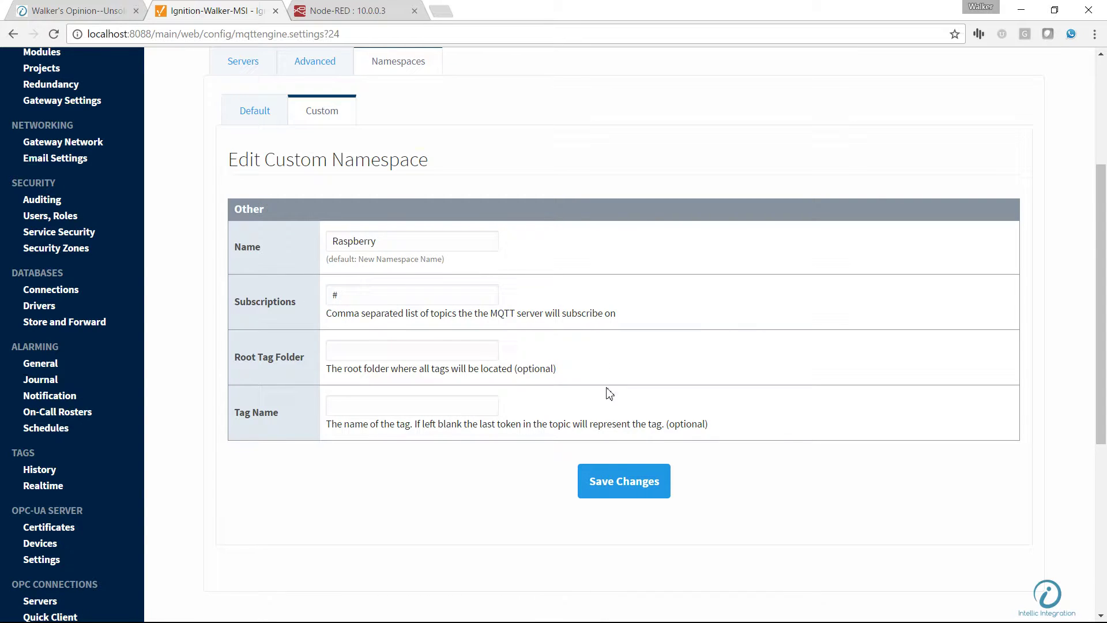
click(622, 488)
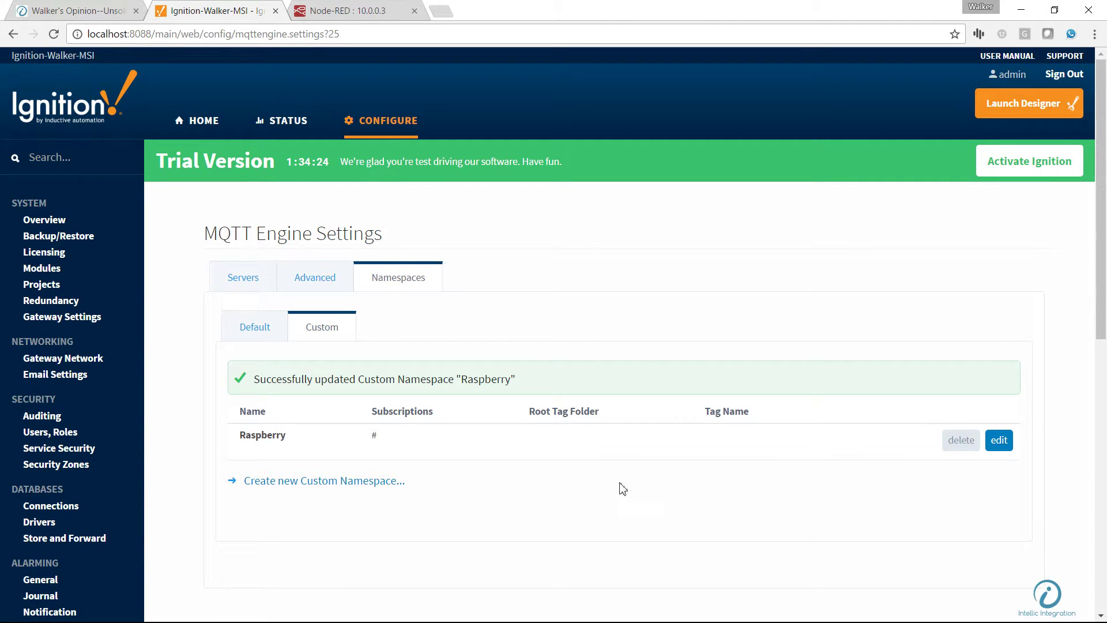
Restart the Cirrus Link MQTT Engine module from Configure > Modules and confirm the restart.
scroll(18, 486, down, 10)
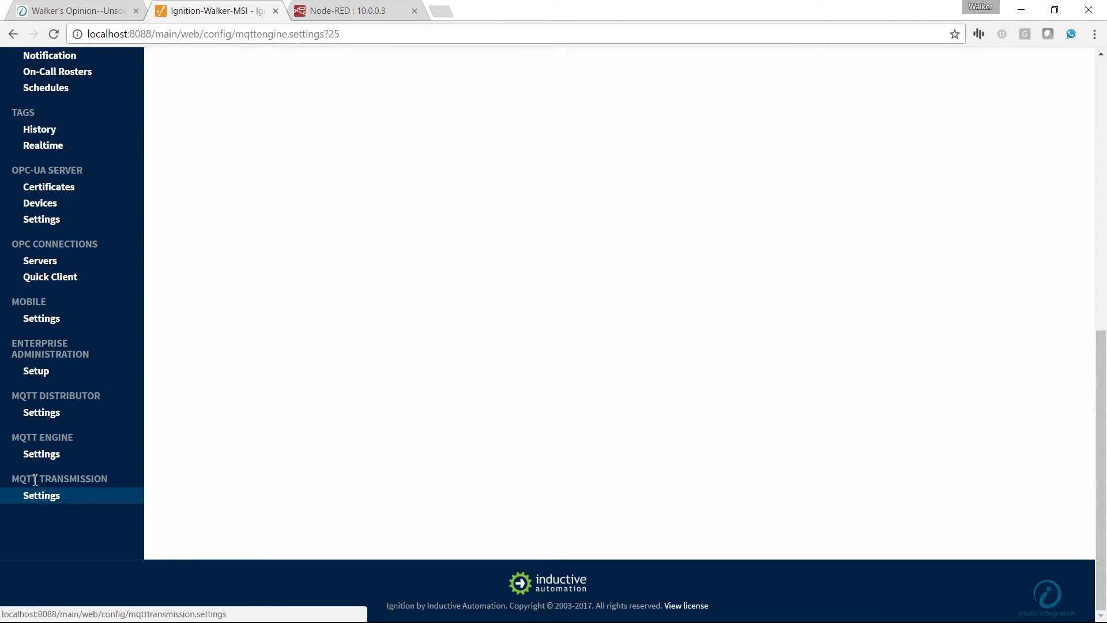
click(38, 453)
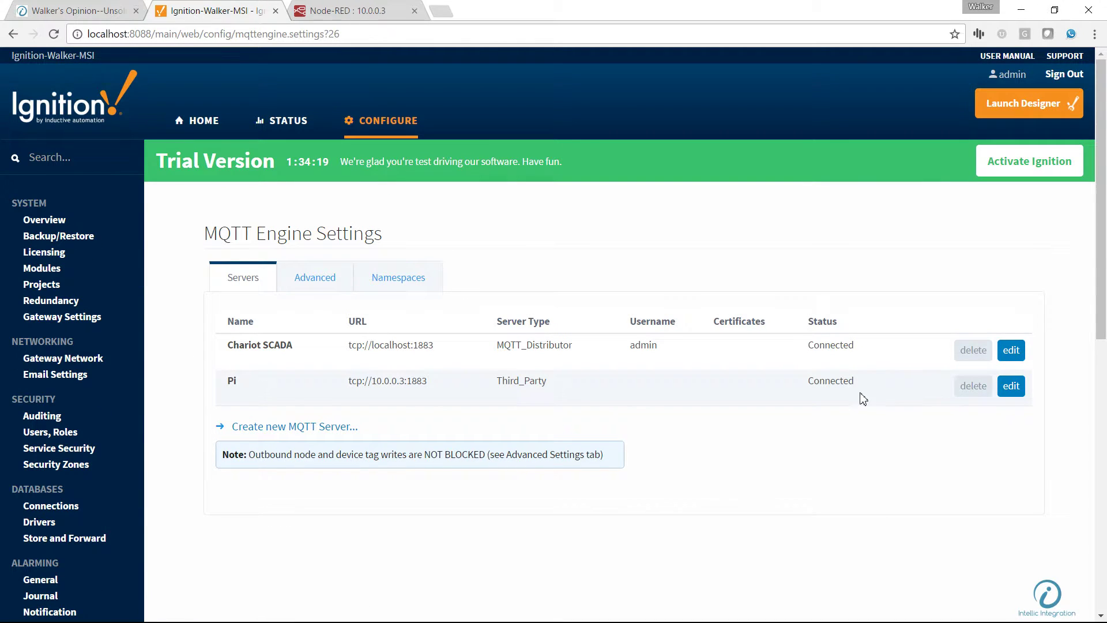
click(51, 269)
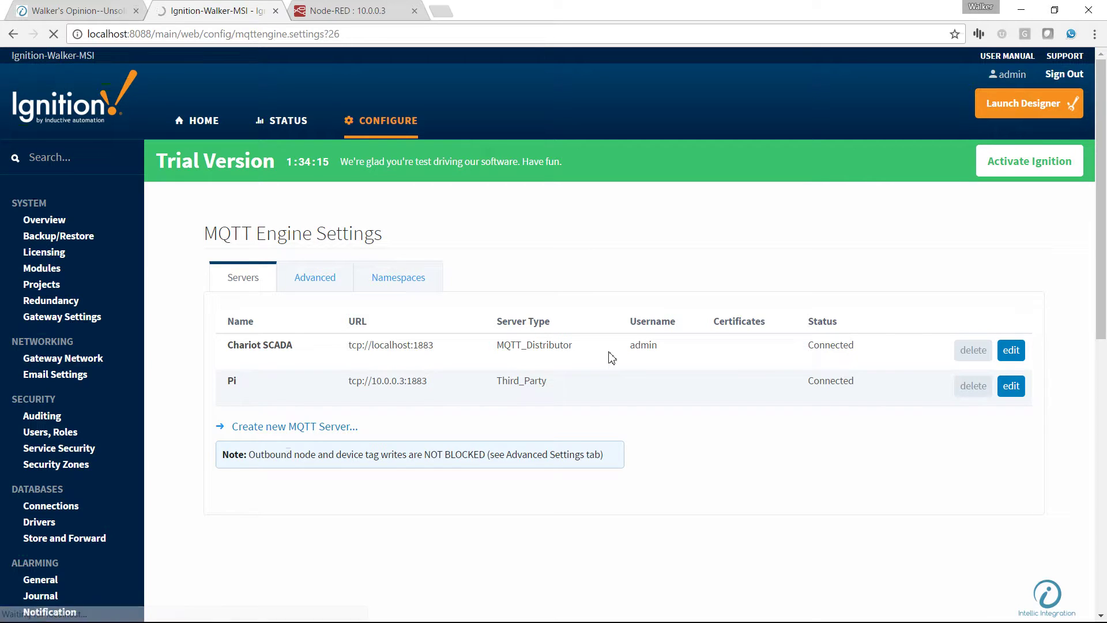
scroll(611, 354, down, 5)
scroll(611, 354, down, 9)
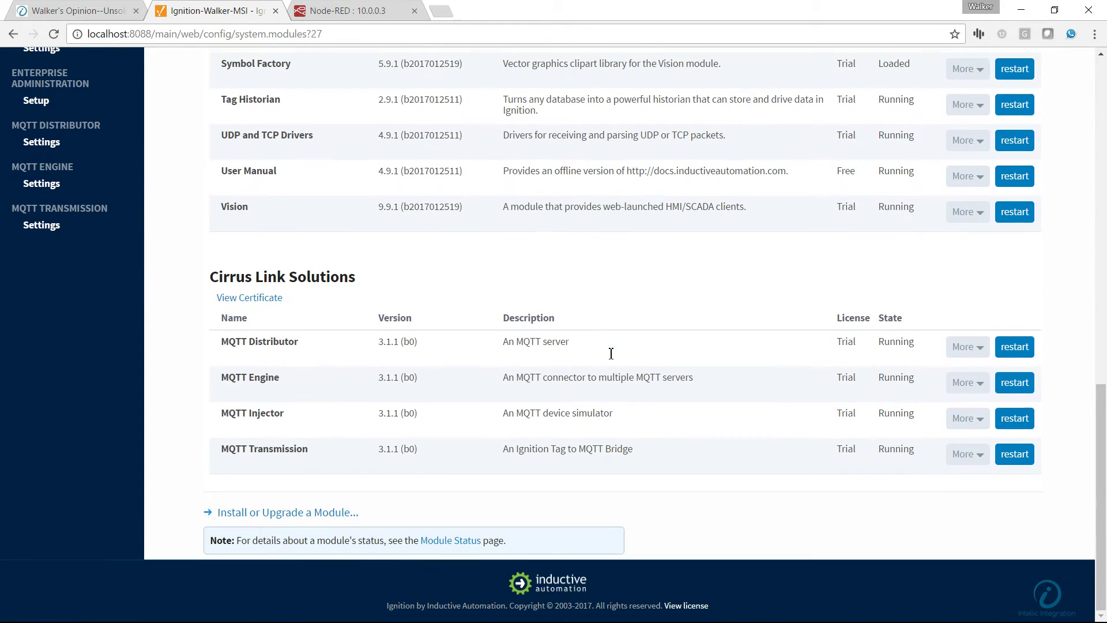
click(1012, 383)
click(562, 337)
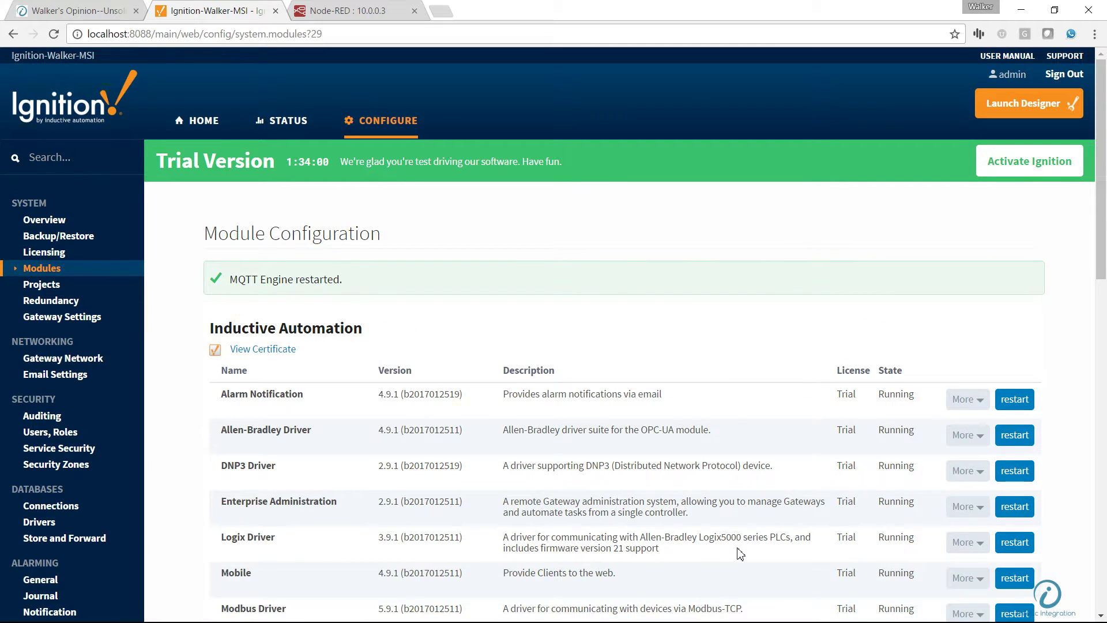
In Ignition Designer, expand All Providers > MQTT Engine > hello to show good, increment, json and waste.
key(super)
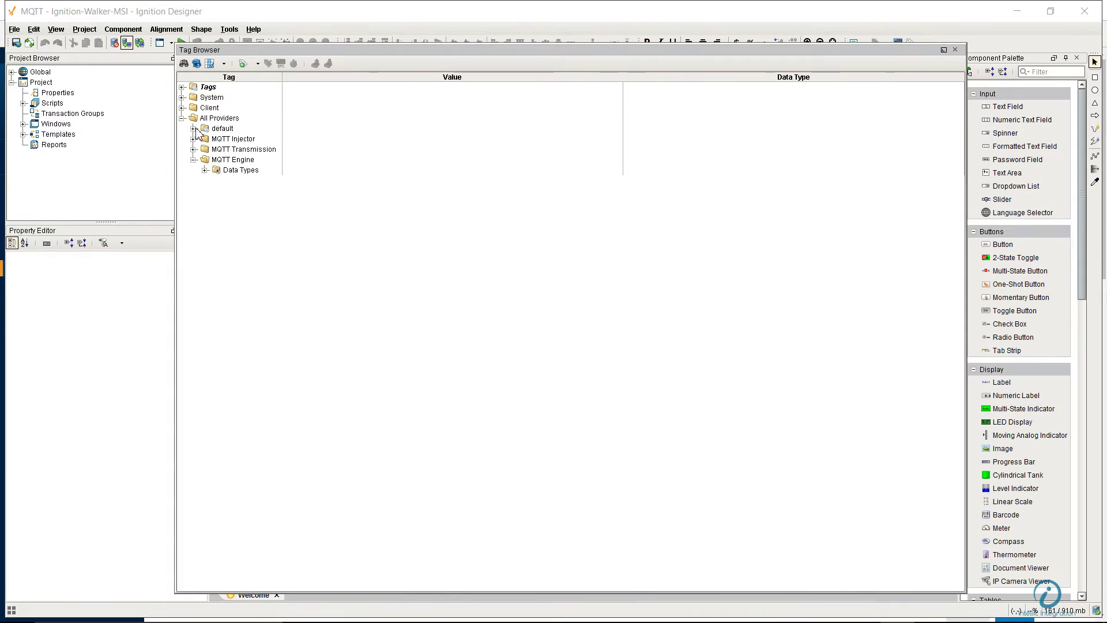
click(182, 119)
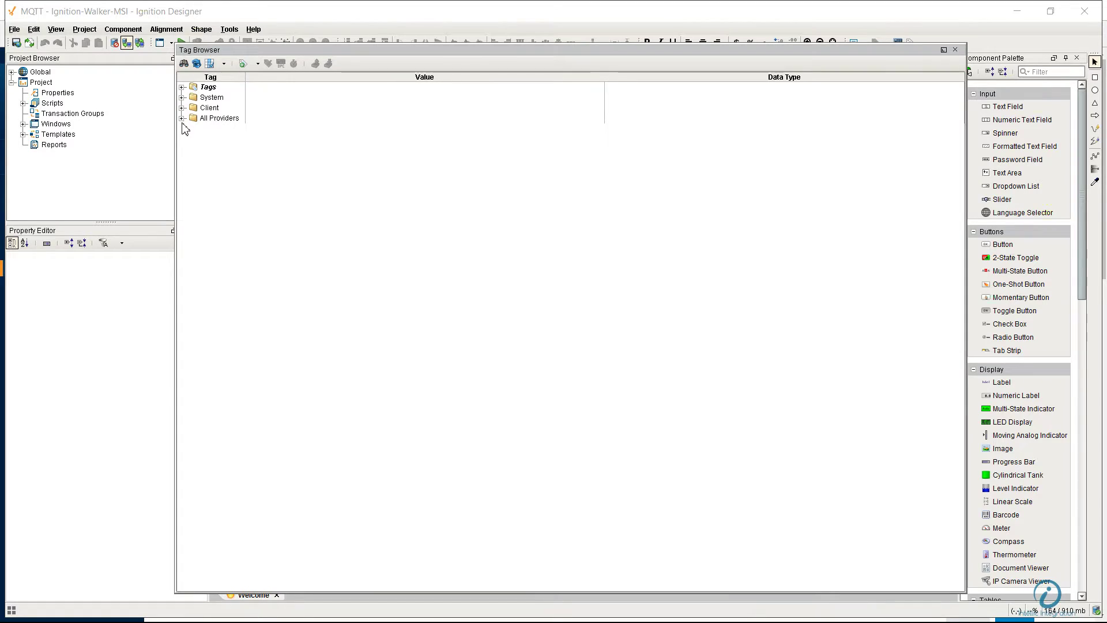
click(182, 118)
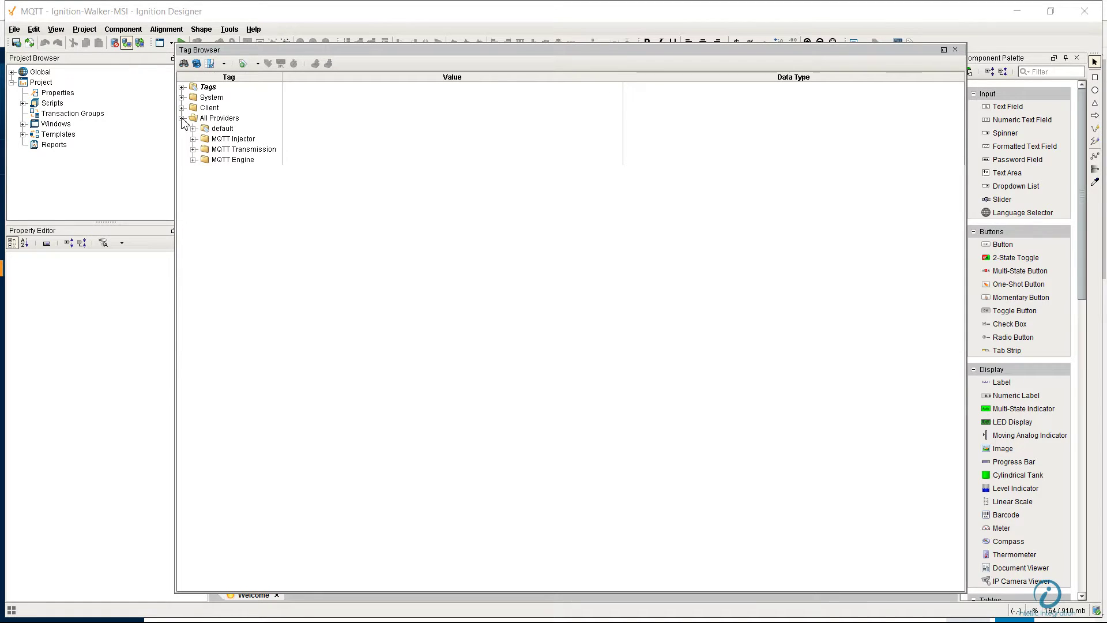
click(194, 159)
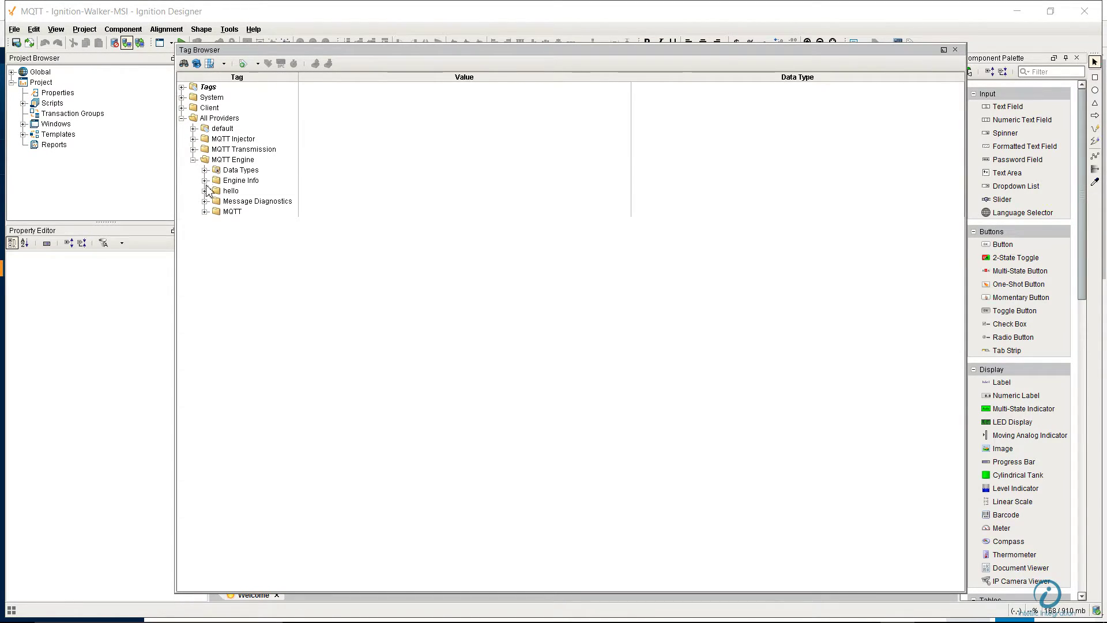
click(205, 191)
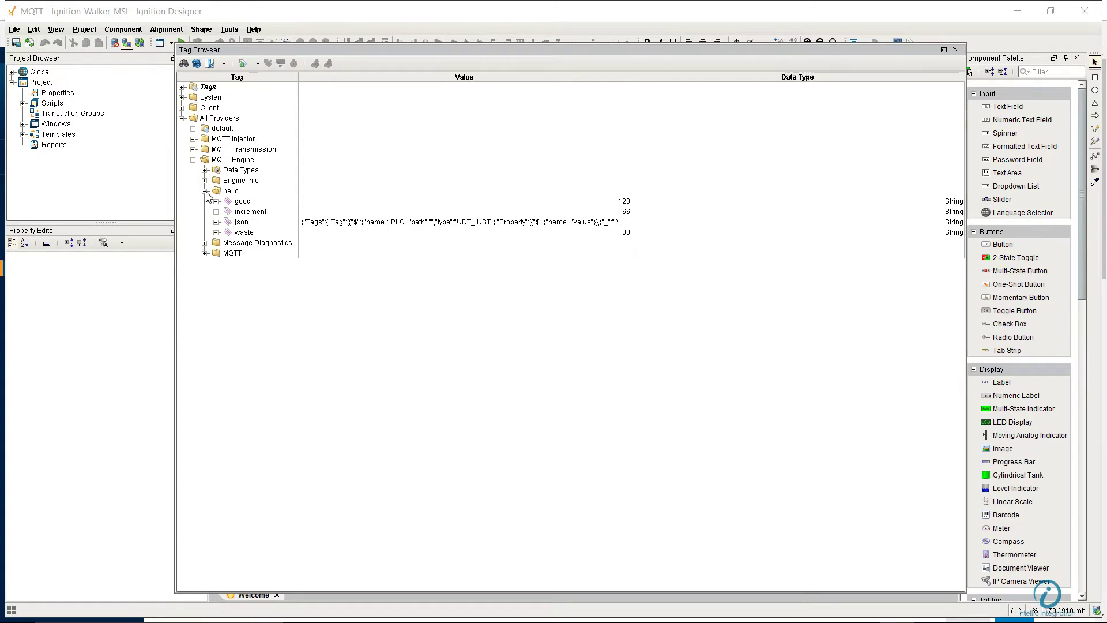
Expand MQTT > 1082 > Stamping > ST74 to reveal the PLC and Production folders.
click(205, 253)
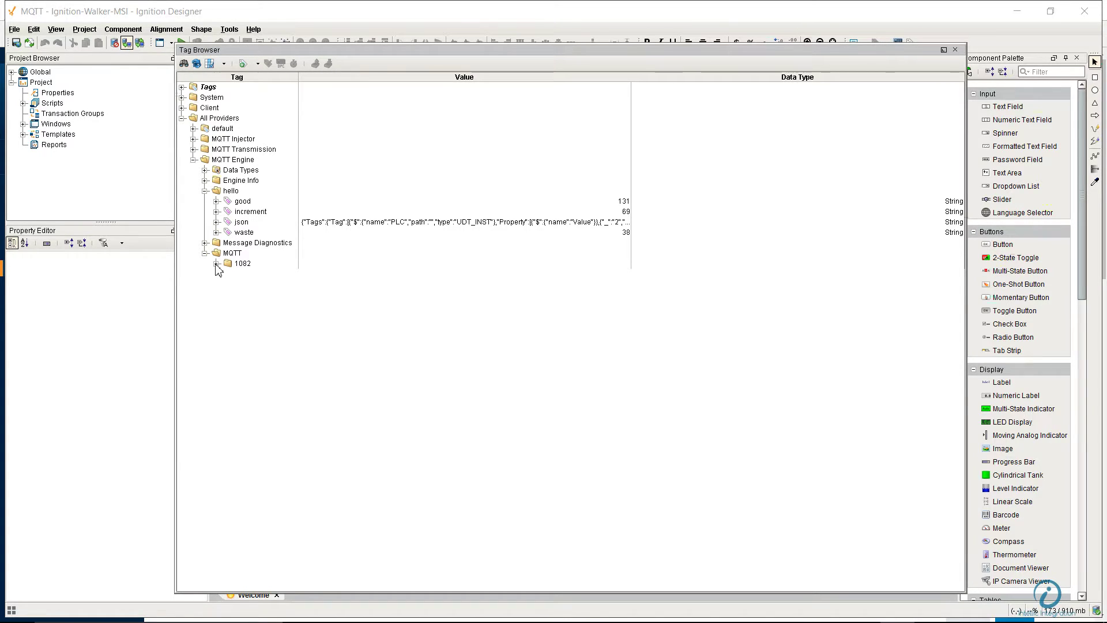
click(216, 263)
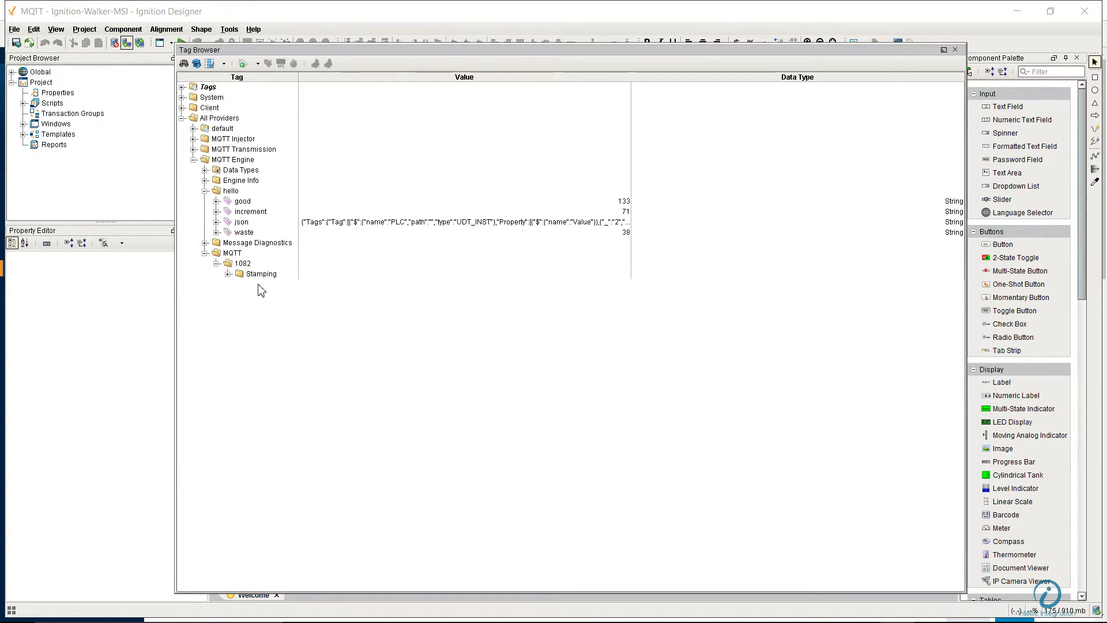
click(228, 274)
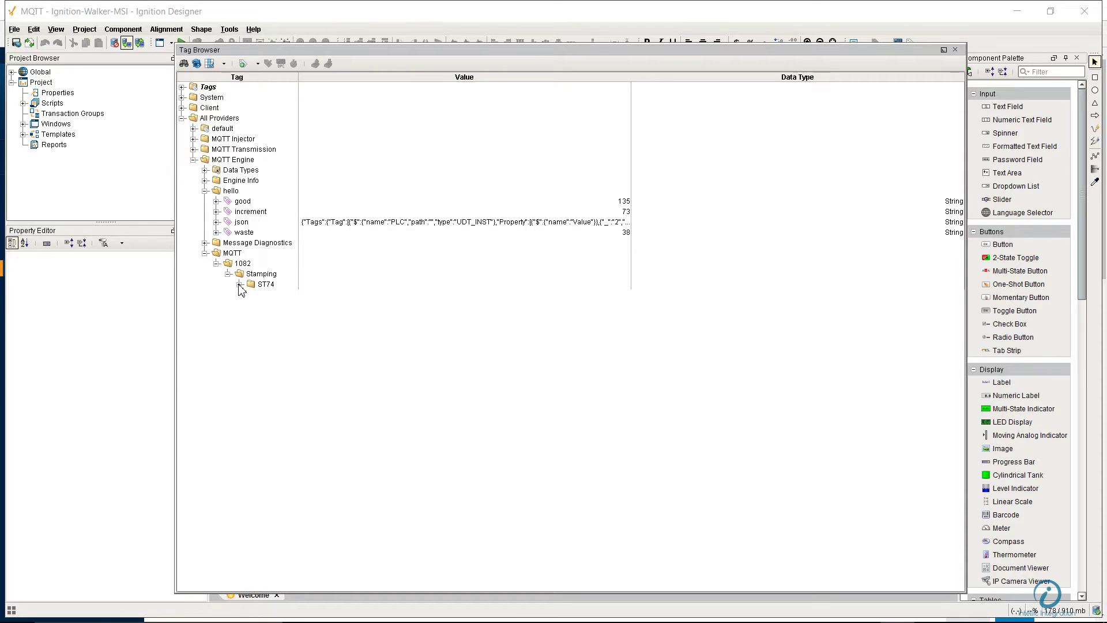
click(239, 284)
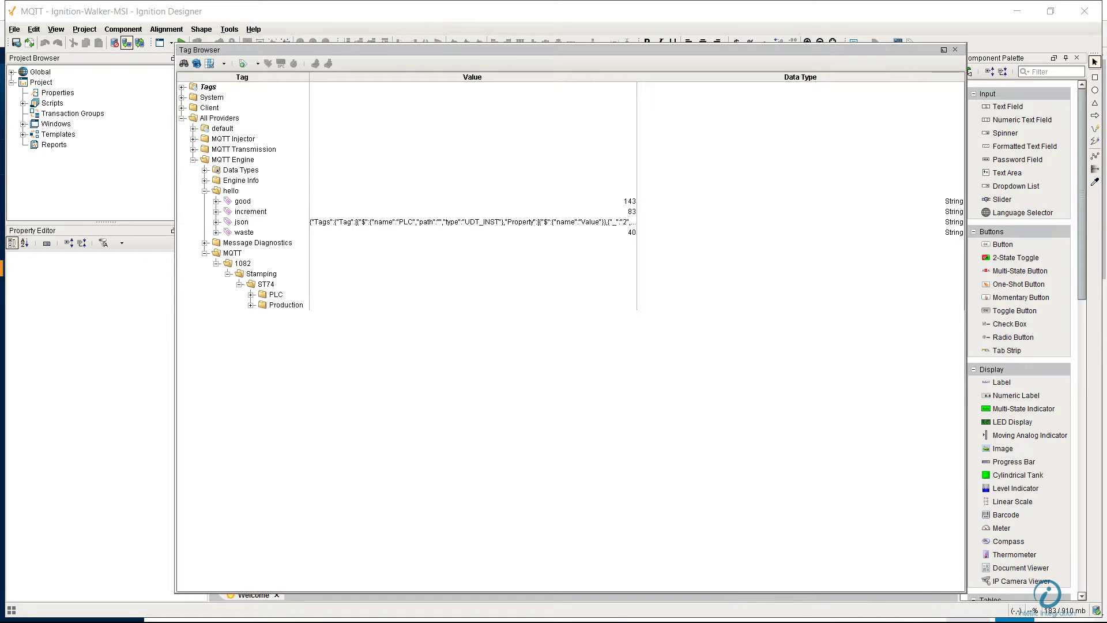
key(super)
Bring mqtt-spy forward to view the pi connection's received hello and ST74 topic messages.
click(863, 616)
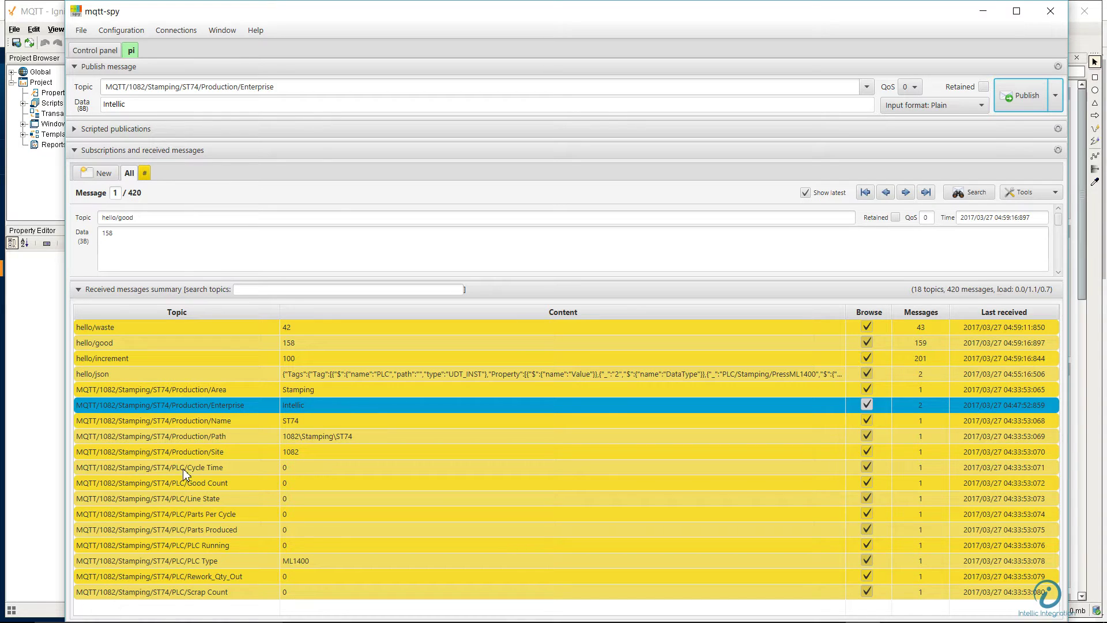
click(174, 356)
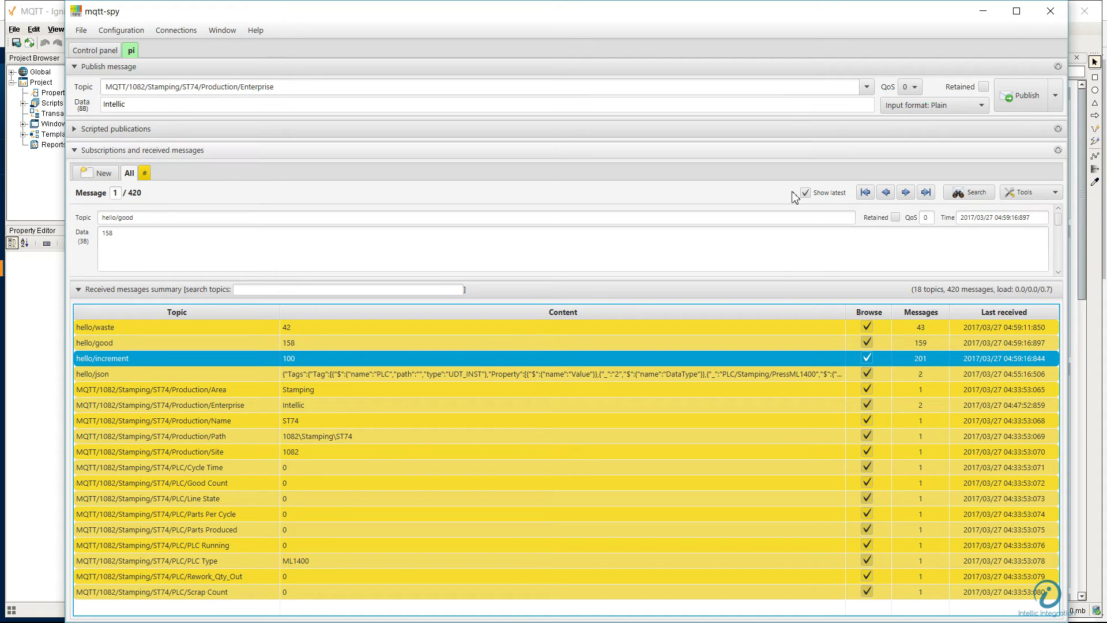
In Ignition Gateway, open MQTT Engine Settings and edit the Pi server connection.
key(super)
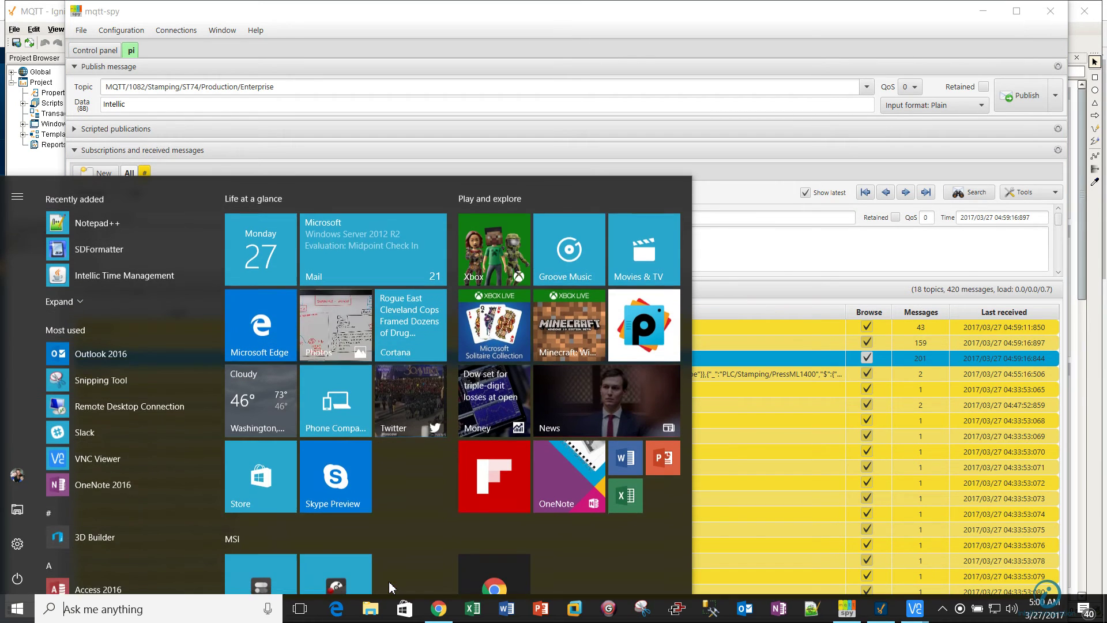
click(450, 615)
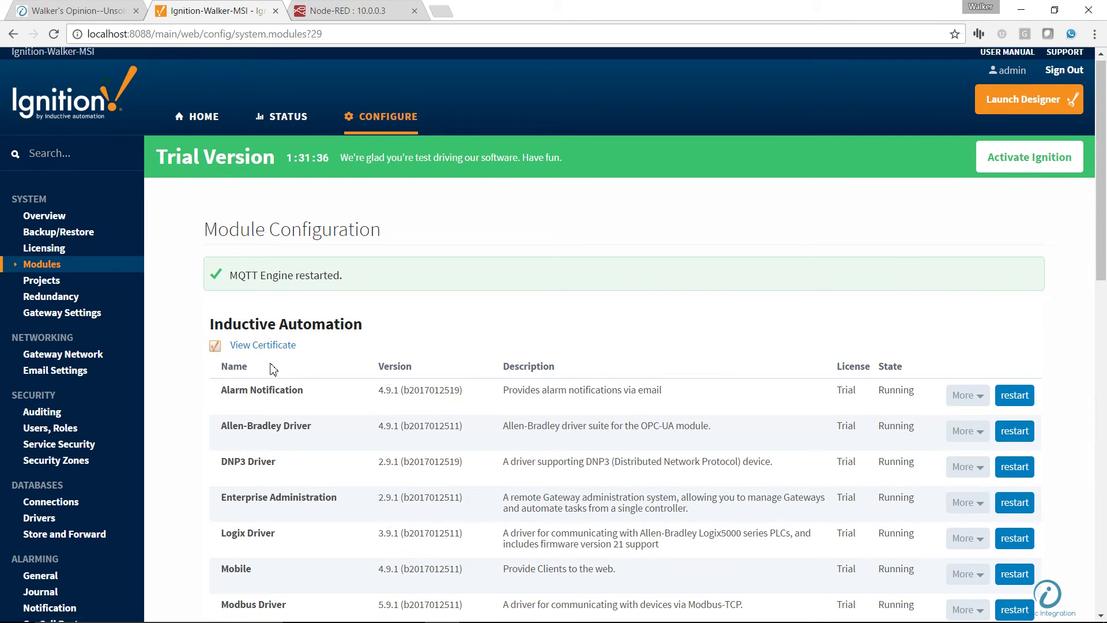
scroll(273, 370, down, 10)
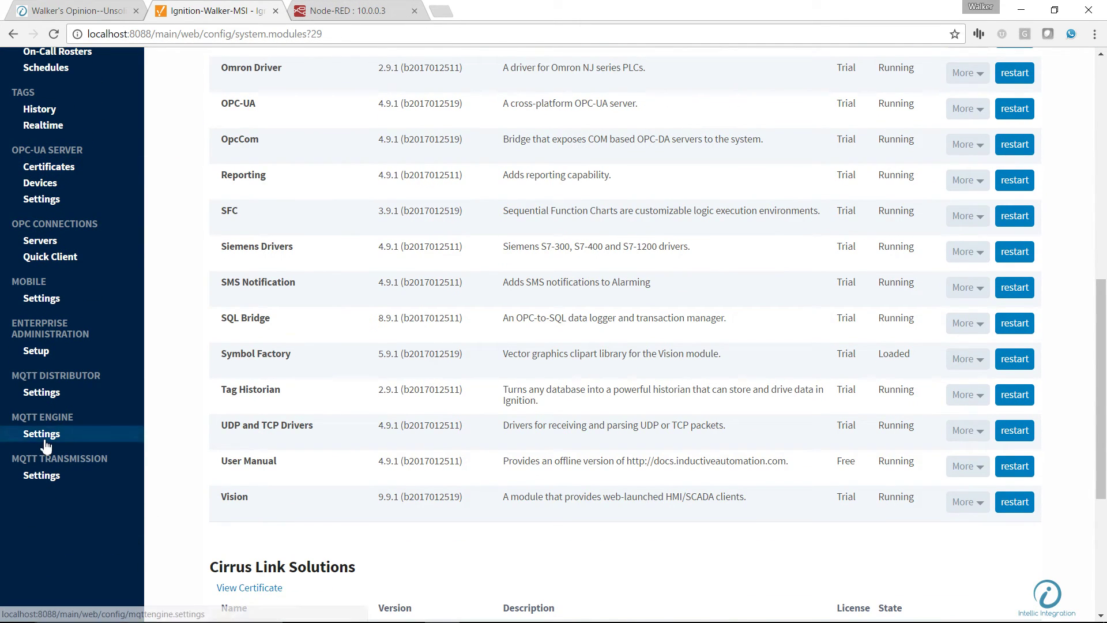
click(43, 434)
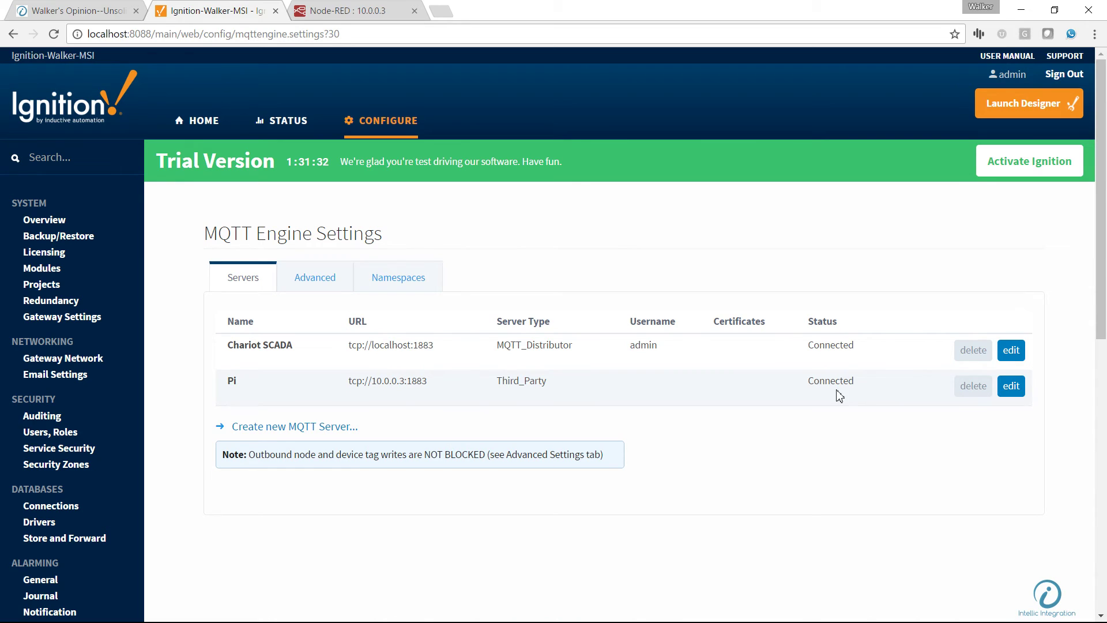
click(1011, 386)
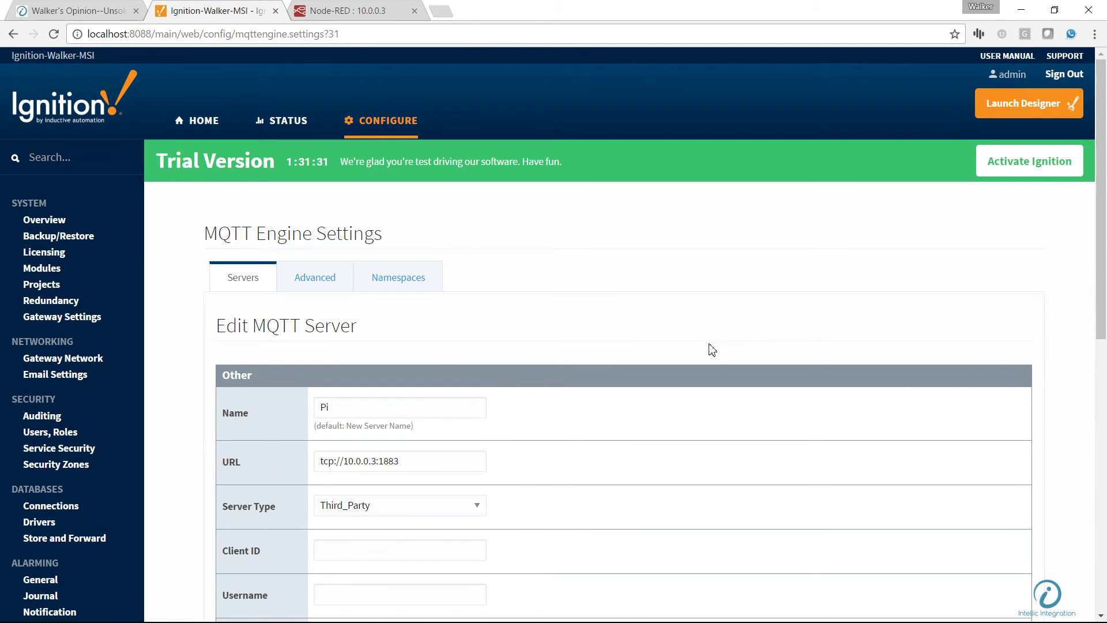
Confirm the custom namespace Raspberry subscribes to '#', then move to the WordPress blog post.
click(420, 279)
scroll(365, 365, down, 3)
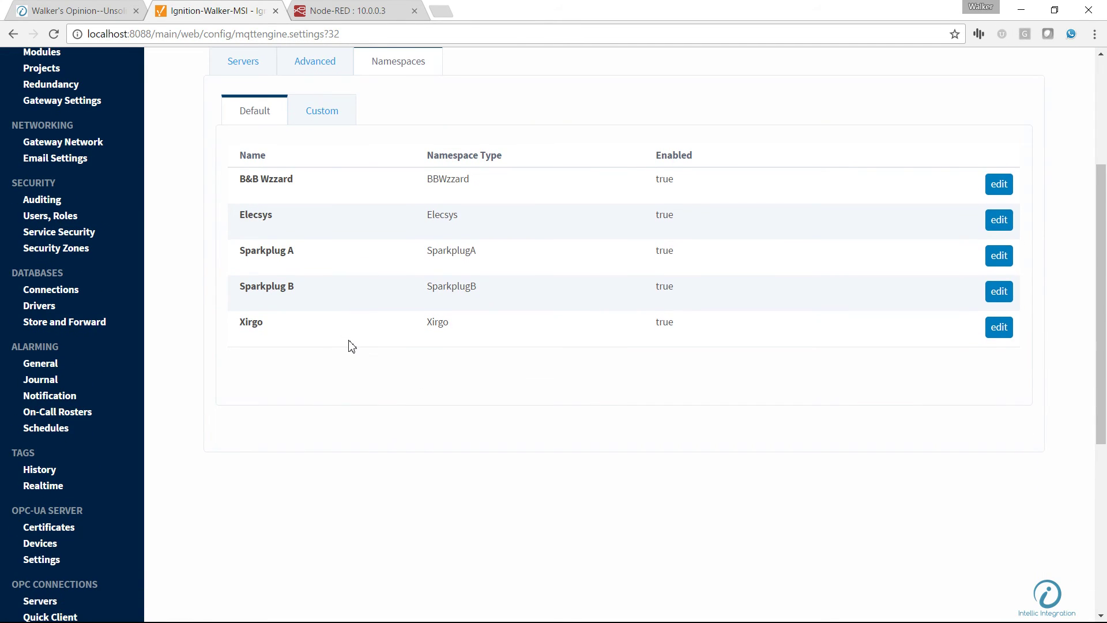
scroll(346, 340, up, 3)
click(318, 263)
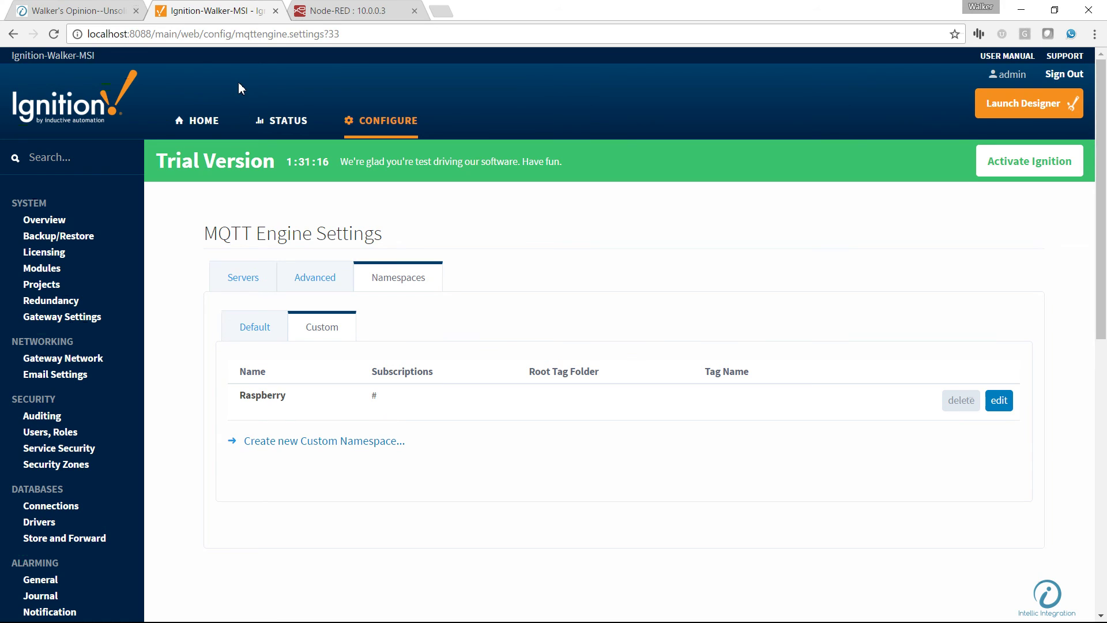
click(90, 17)
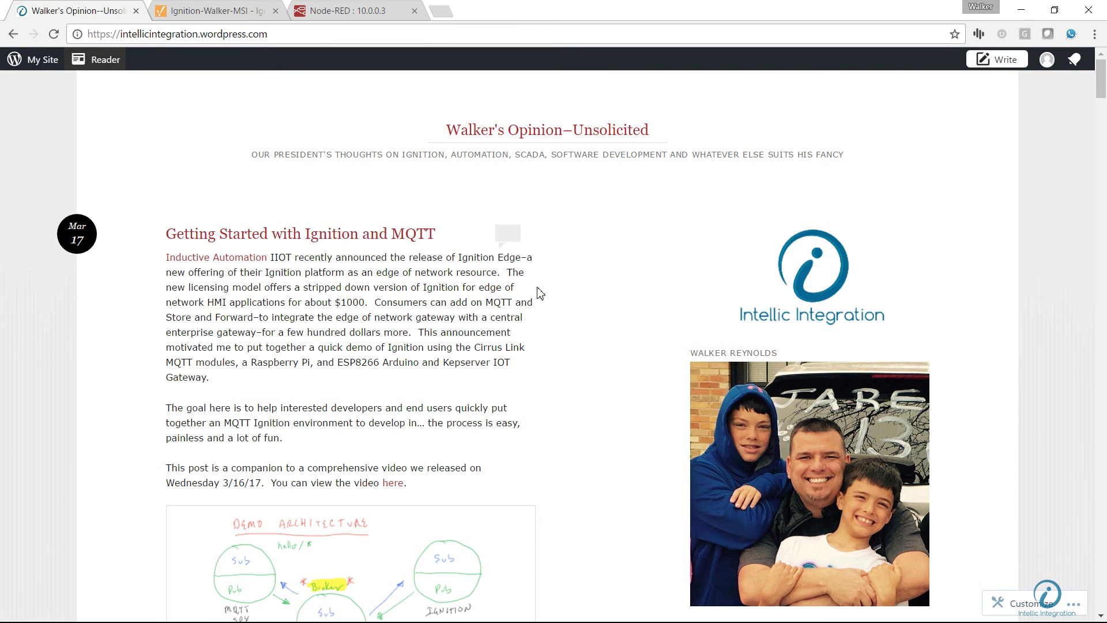